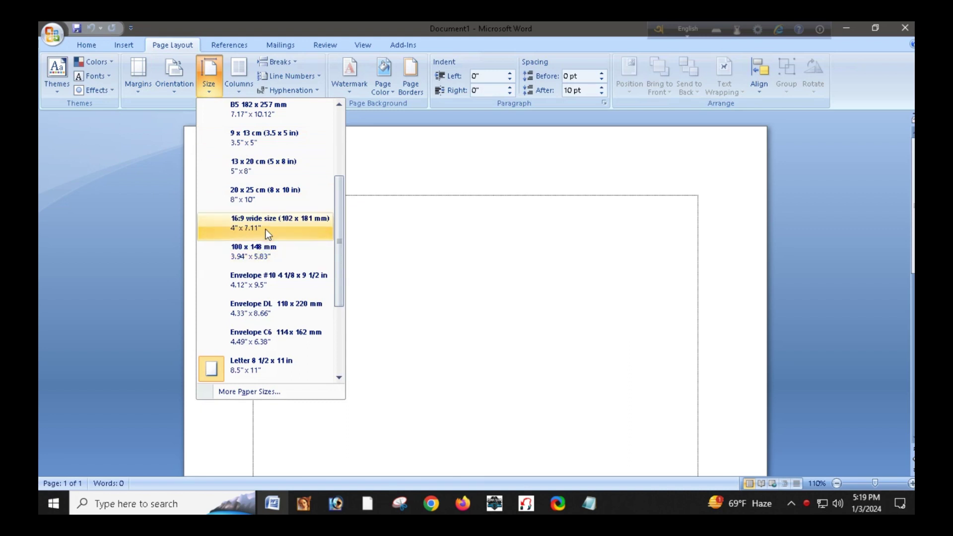
- Set the document's paper size to Letter 8 1/2 x 11 in
scroll(267, 226, "down", 2)
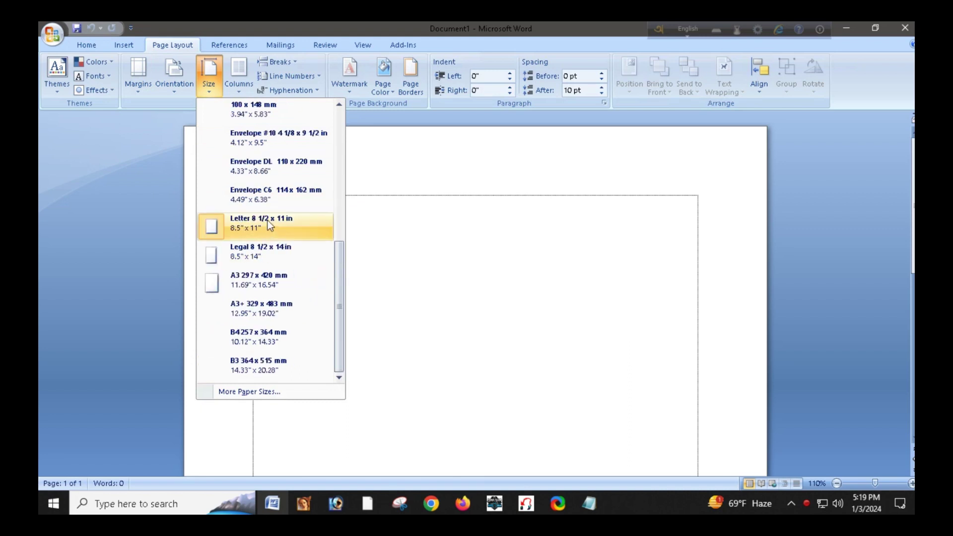
scroll(268, 222, "up", 4)
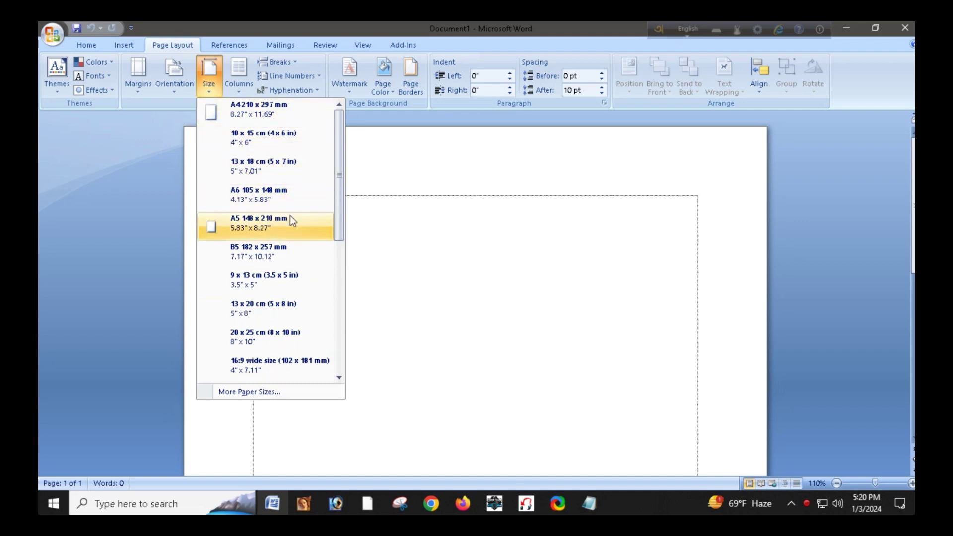
scroll(297, 309, "down", 3)
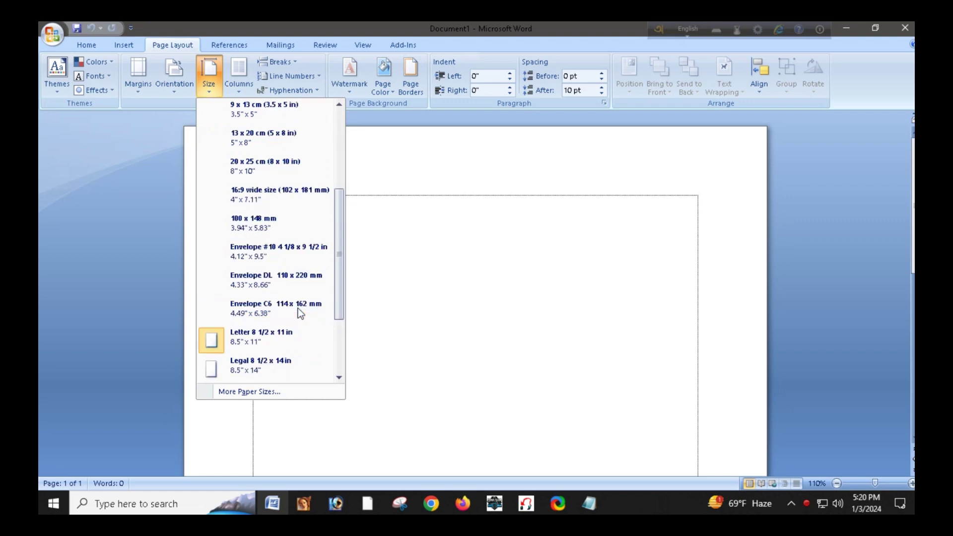
left_click(223, 335)
scroll(406, 308, "down", 3)
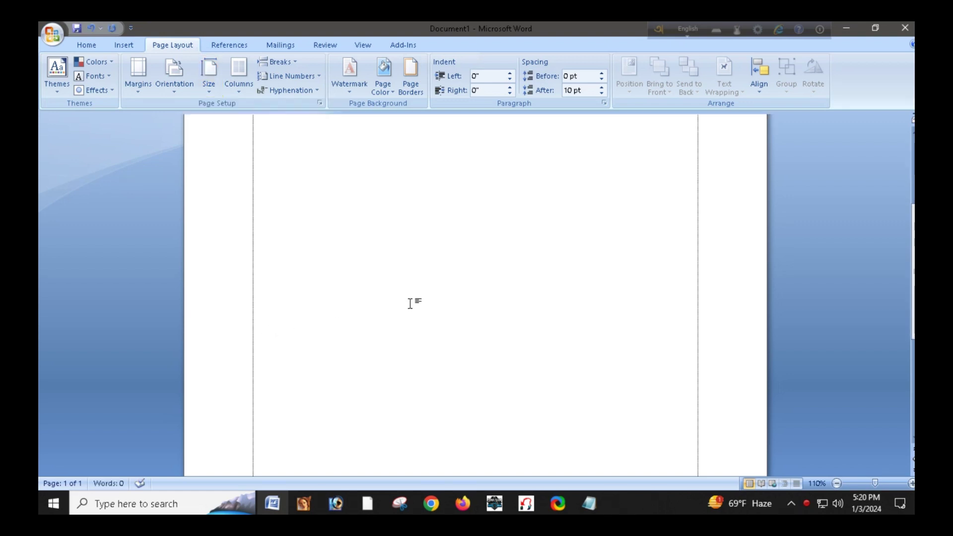
scroll(409, 304, "up", 3)
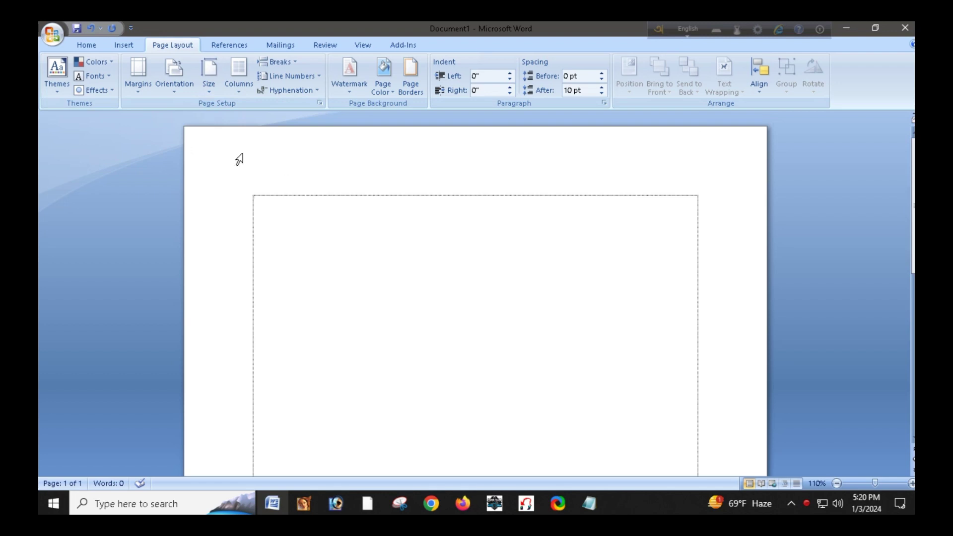
- Start custom page margins and set both the top and left margins to 0.5"
left_click(148, 93)
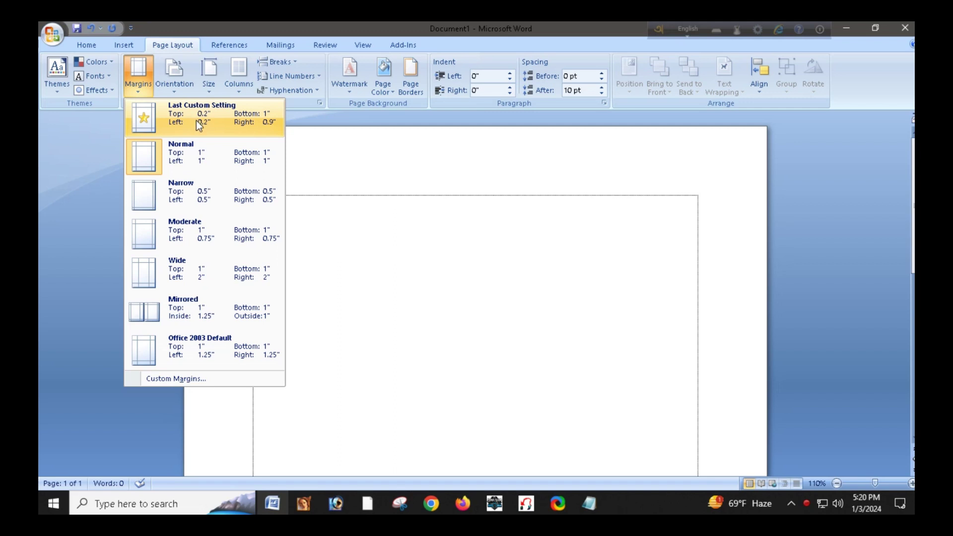
left_click(192, 381)
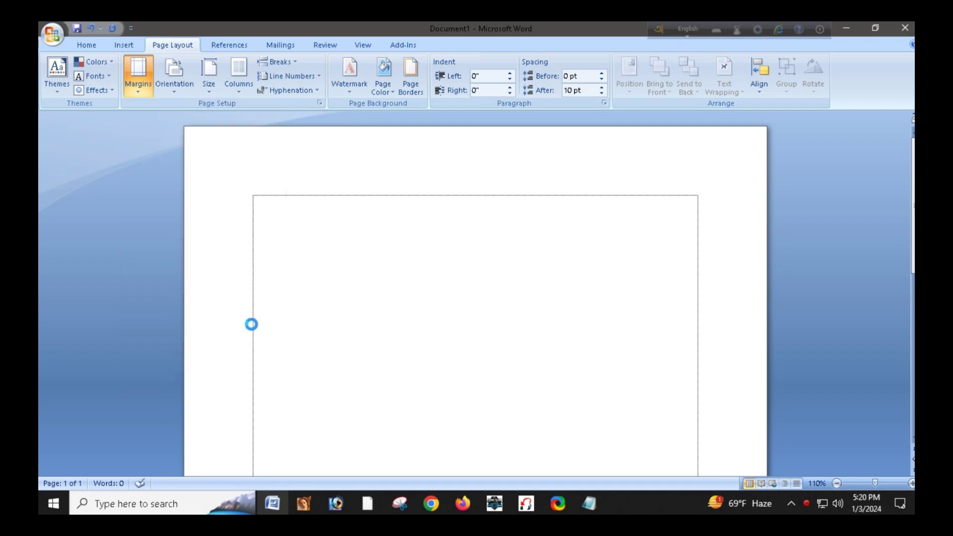
left_click(457, 135)
left_click(458, 135)
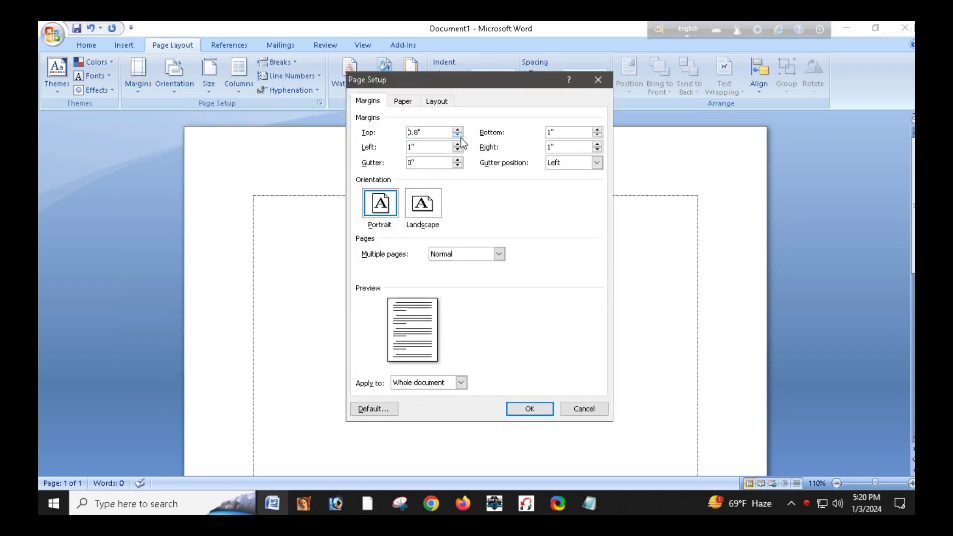
left_click(458, 135)
left_click(458, 136)
left_click(458, 135)
left_click(458, 150)
left_click(458, 150)
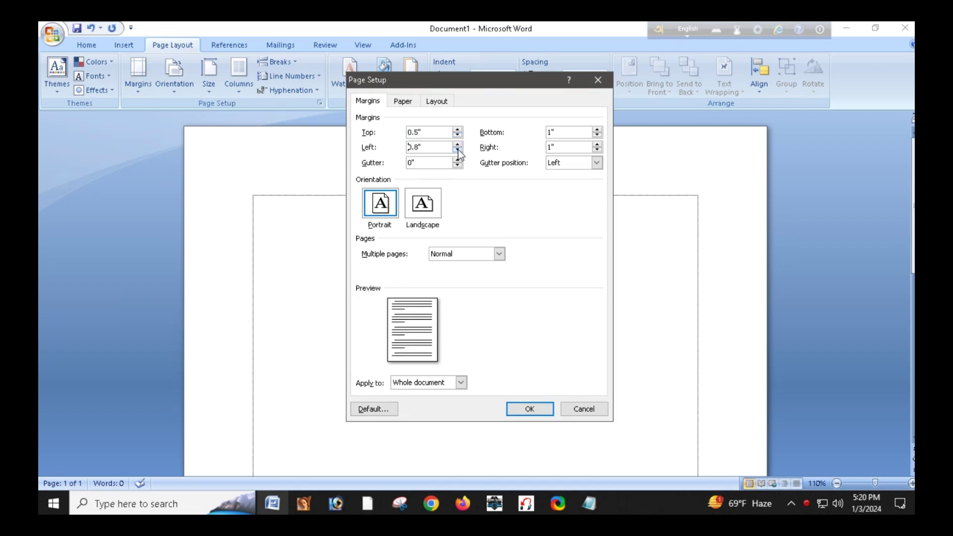
left_click(458, 150)
left_click(458, 150)
left_click(458, 144)
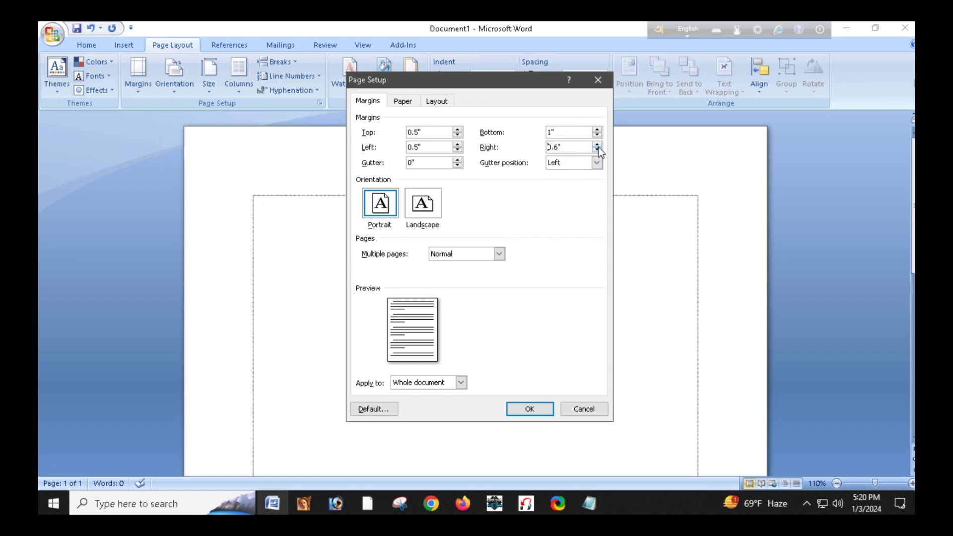
- Set the right margin to 0.5", reduce the bottom margin, and apply the margins to the whole document
left_click(598, 149)
left_click(597, 149)
left_click(598, 136)
left_click(530, 409)
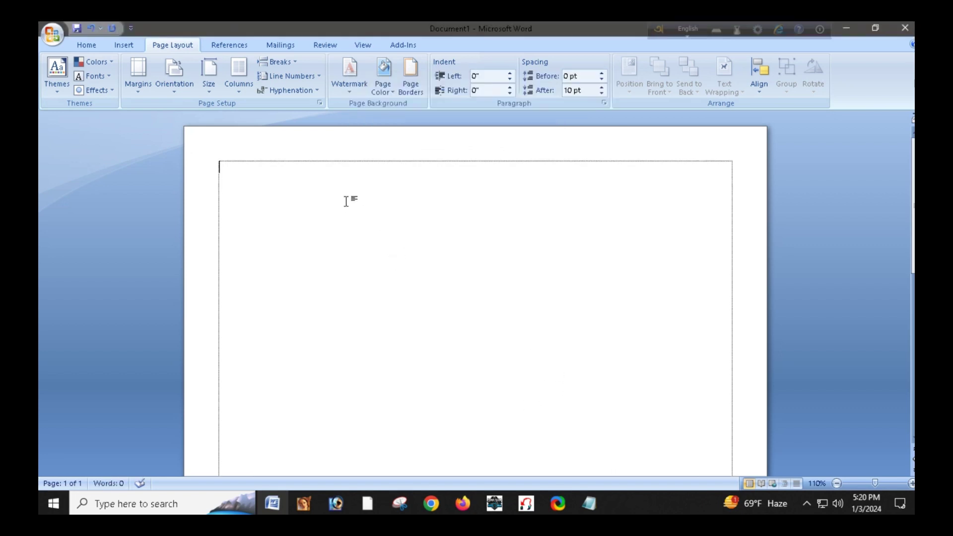
- Switch the typing language to Bangla and enter "বিসমিল্লাহির রহমানির রাহিম" on the first line
left_click(688, 31)
left_click(639, 100)
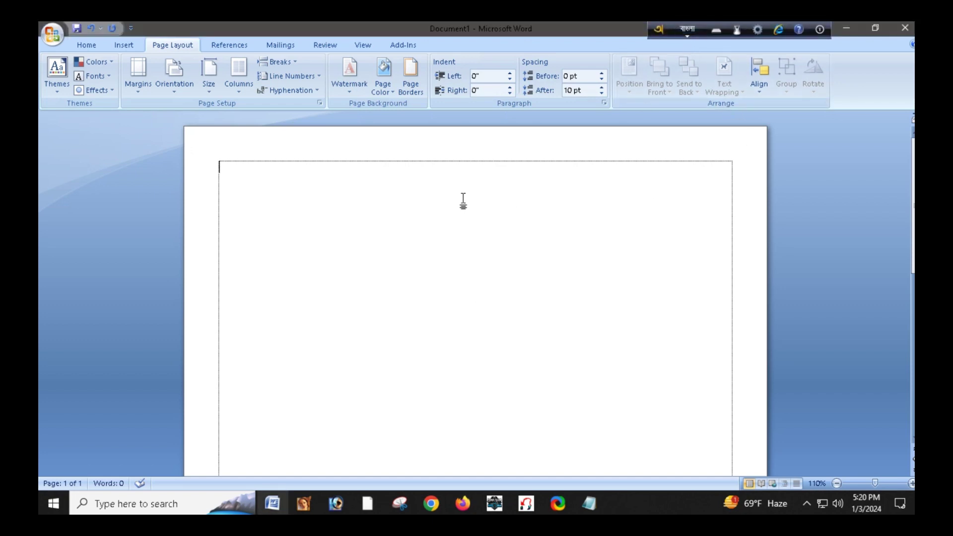
type("b")
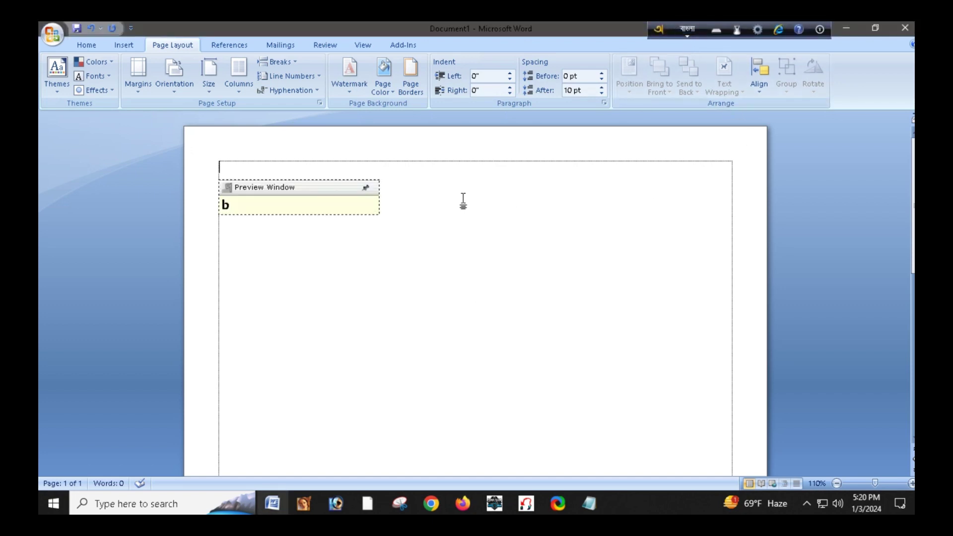
type("ismillahi")
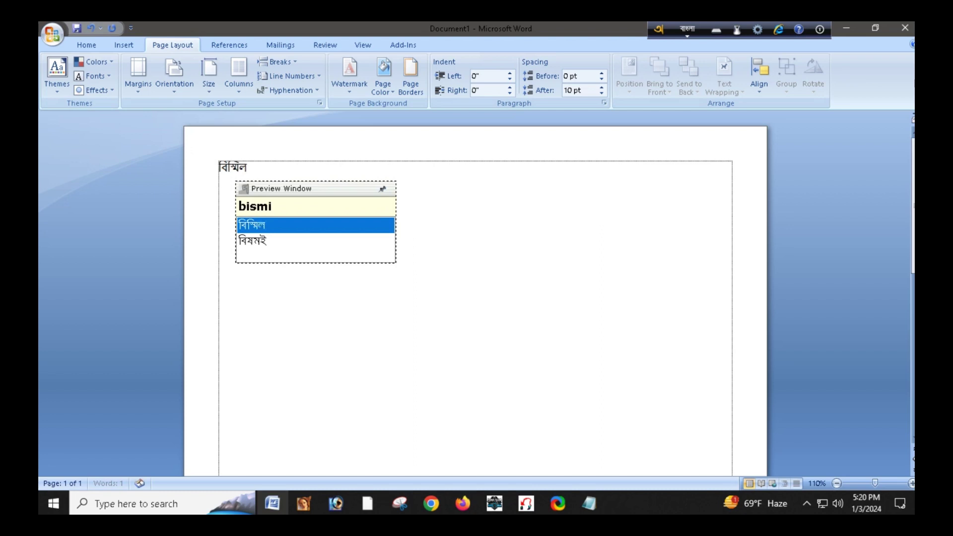
type("r r")
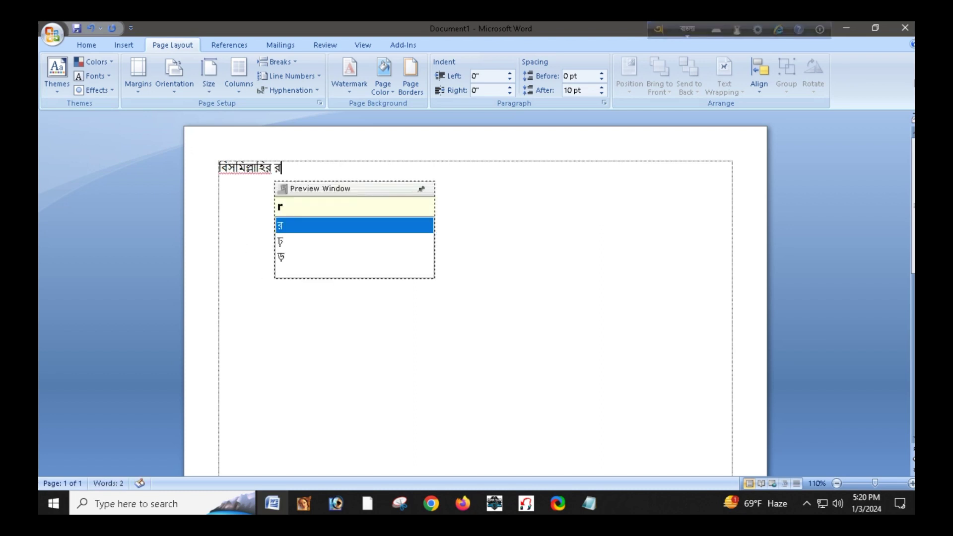
type("ohomanir ra")
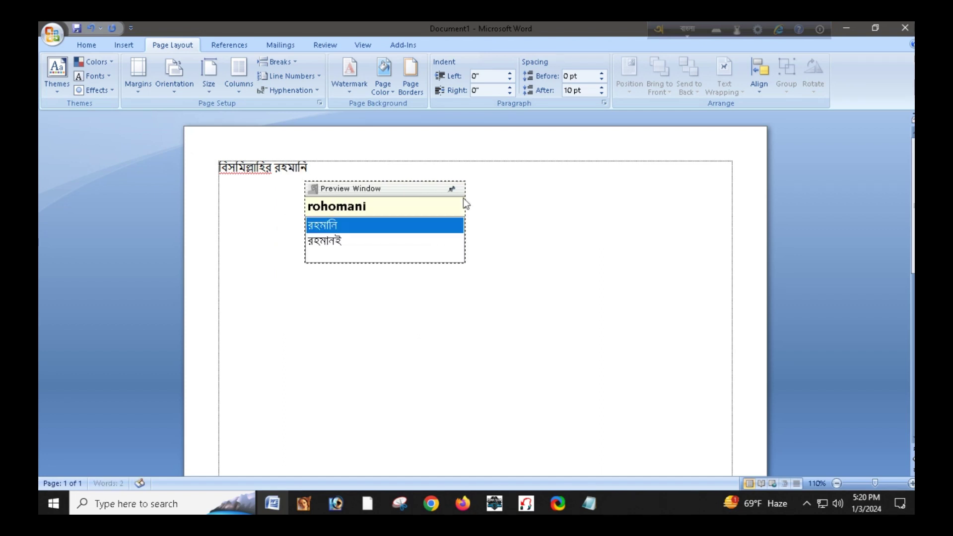
type("j")
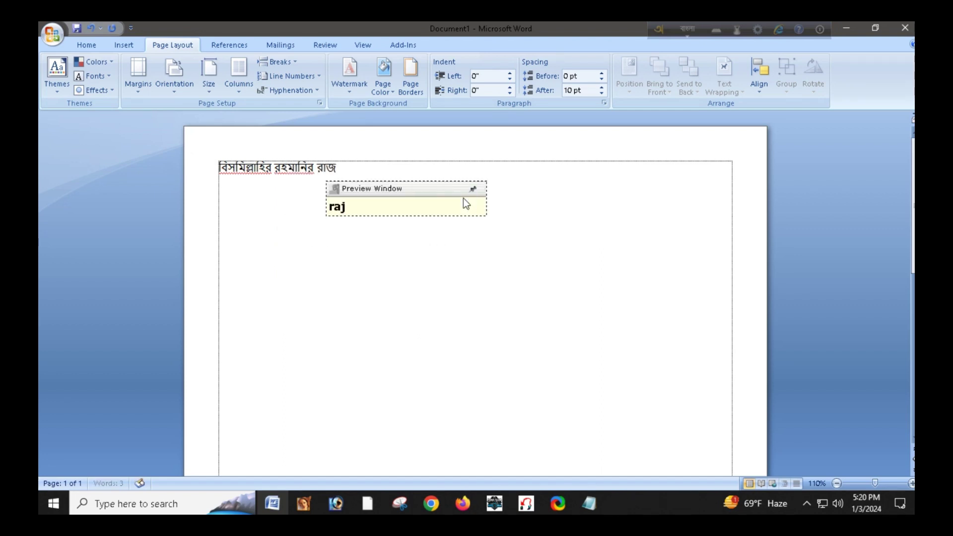
key("BackSpace")
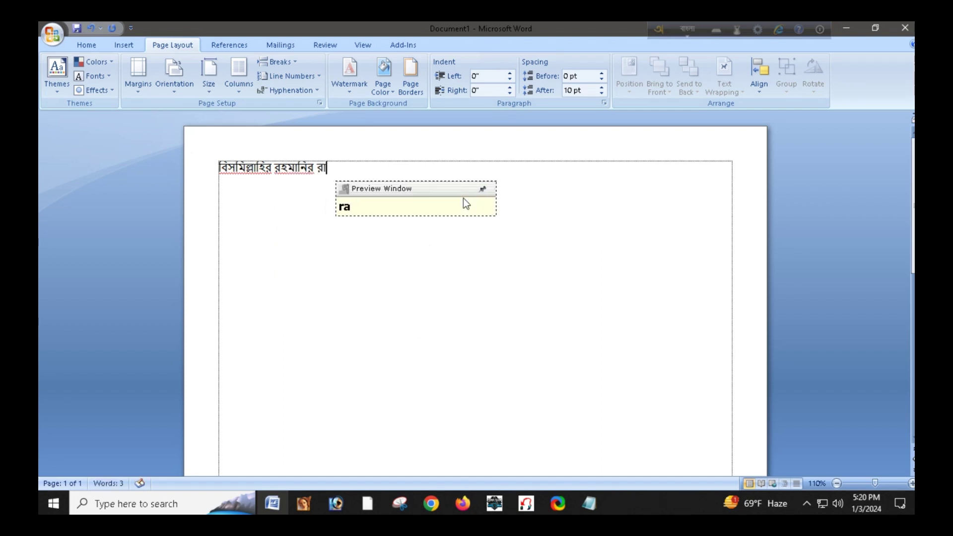
type("him")
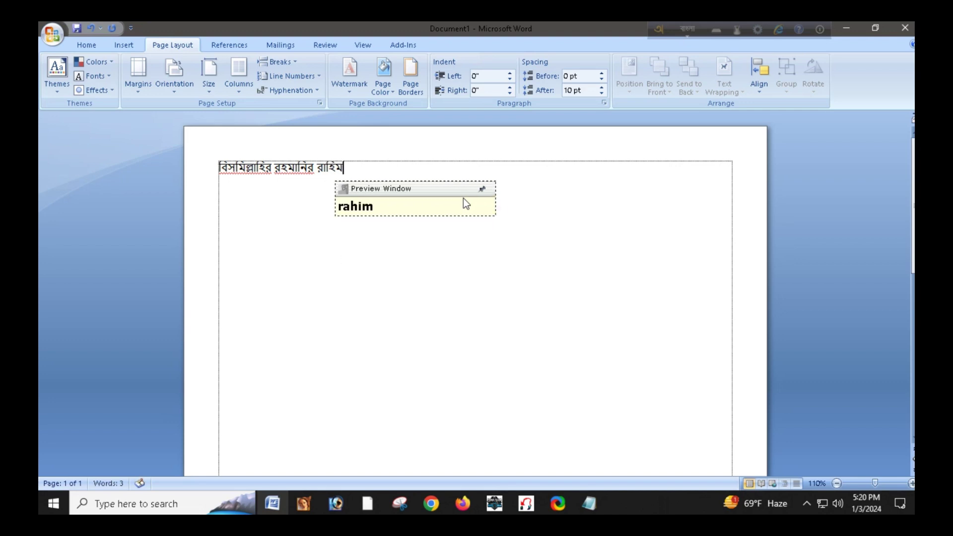
- Select the whole Bangla line and center it on the page
key("ctrl+a")
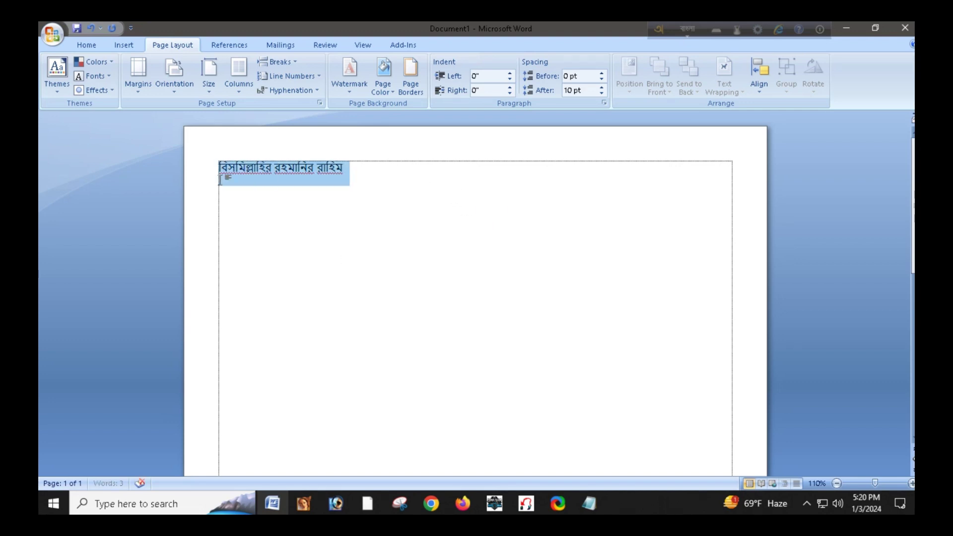
left_click(88, 45)
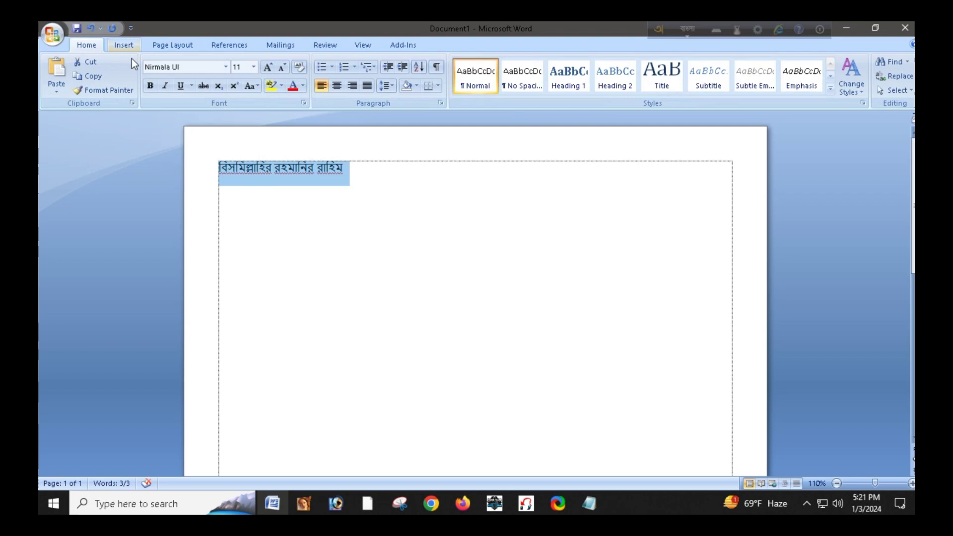
left_click(352, 87)
left_click(340, 88)
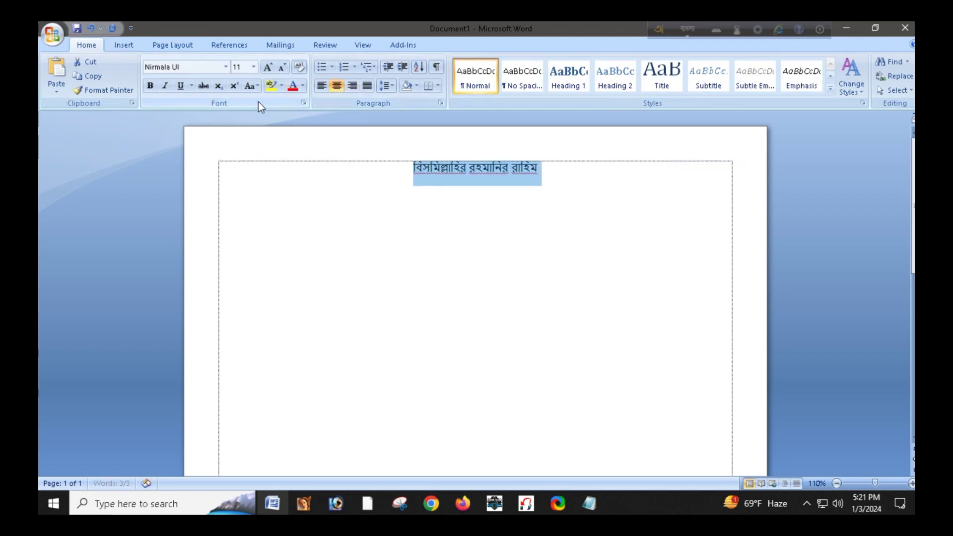
- Set the selected line's font to Bangla and its text color to red, then deselect it
left_click(227, 68)
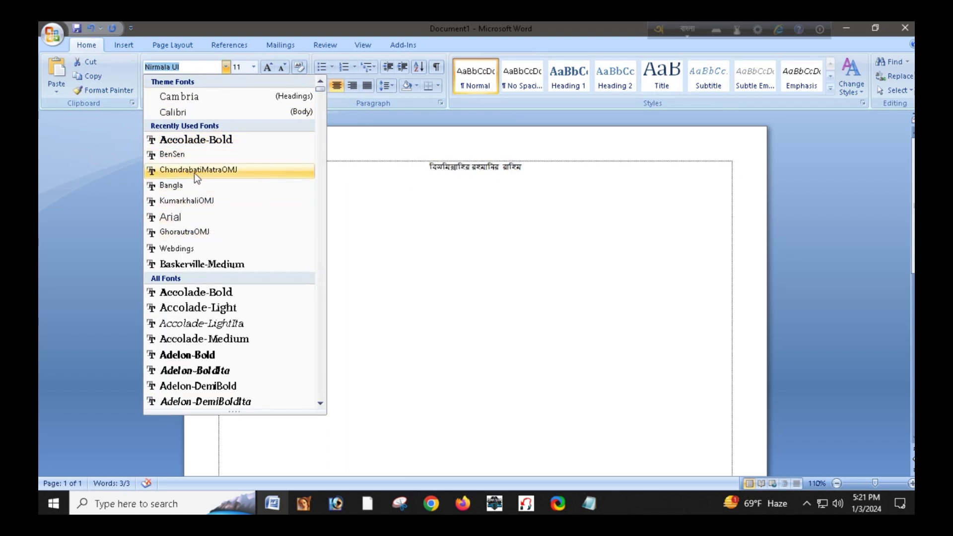
left_click(183, 190)
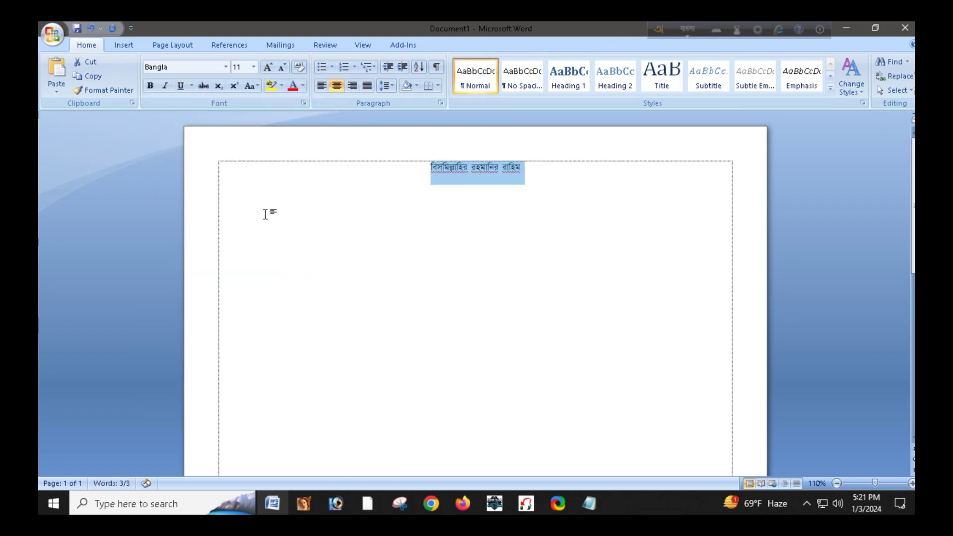
left_click(300, 89)
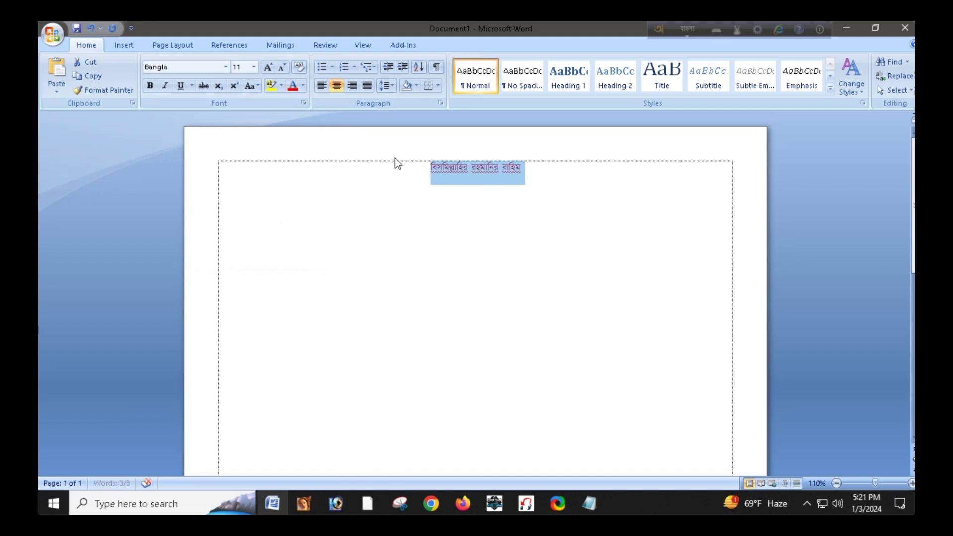
left_click(496, 199)
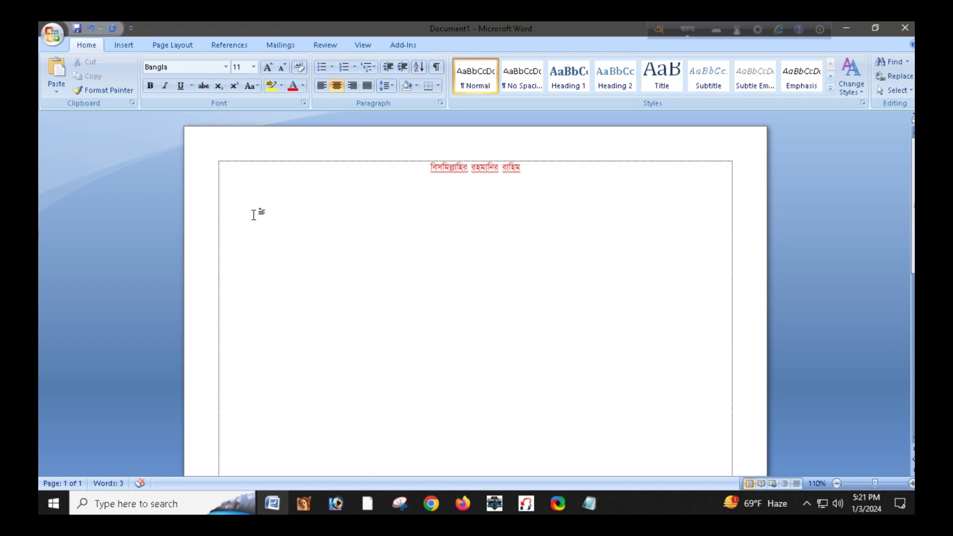
- Insert a 1" by 1" rectangle shape below the heading, near the page's left margin
left_click(130, 45)
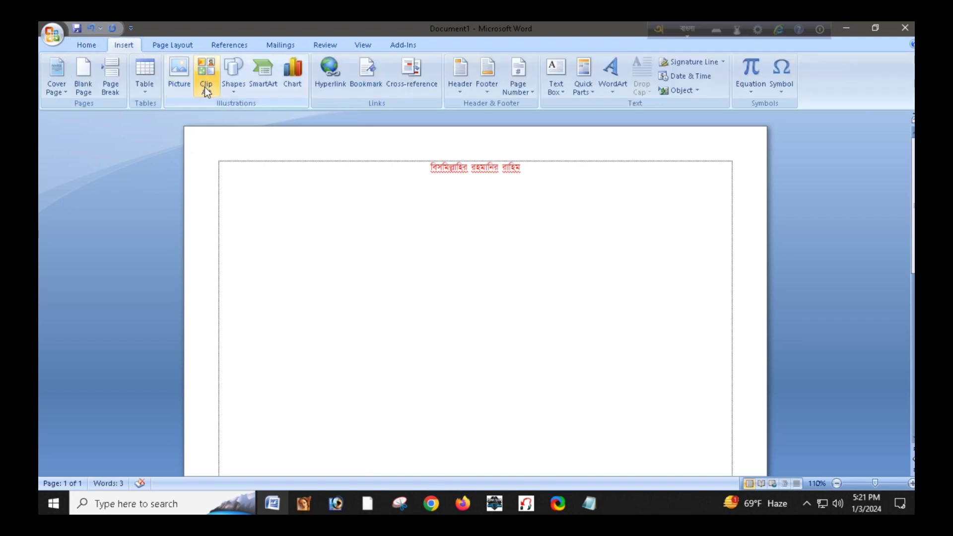
left_click(233, 85)
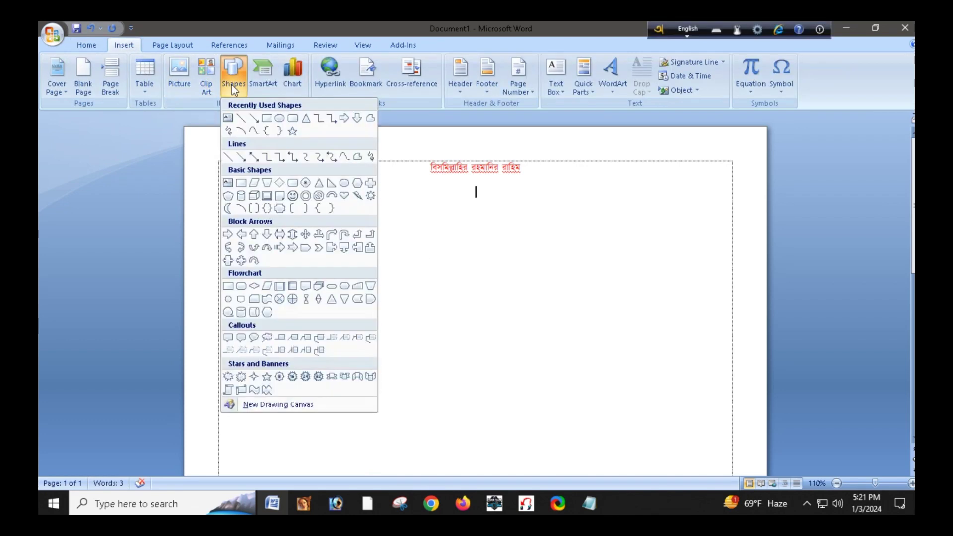
left_click(264, 120)
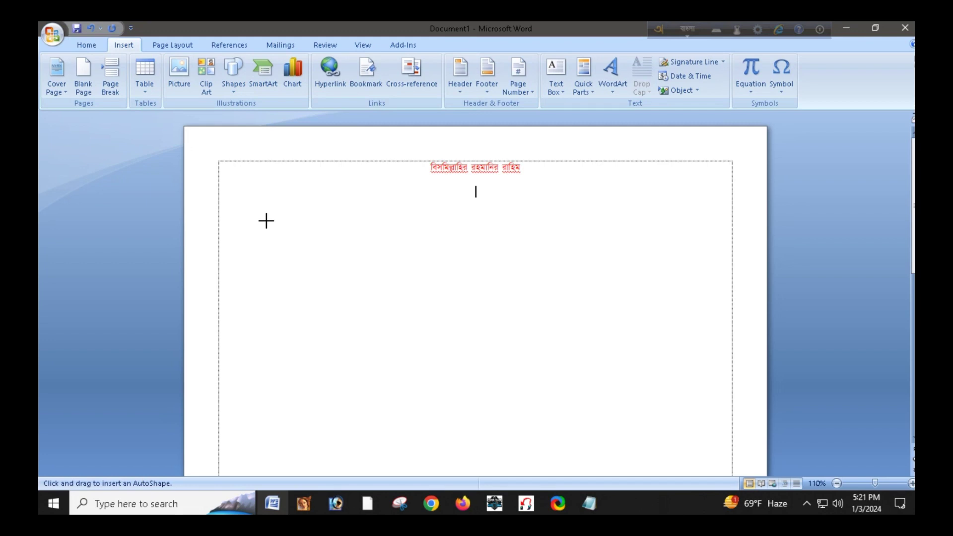
left_click(266, 221)
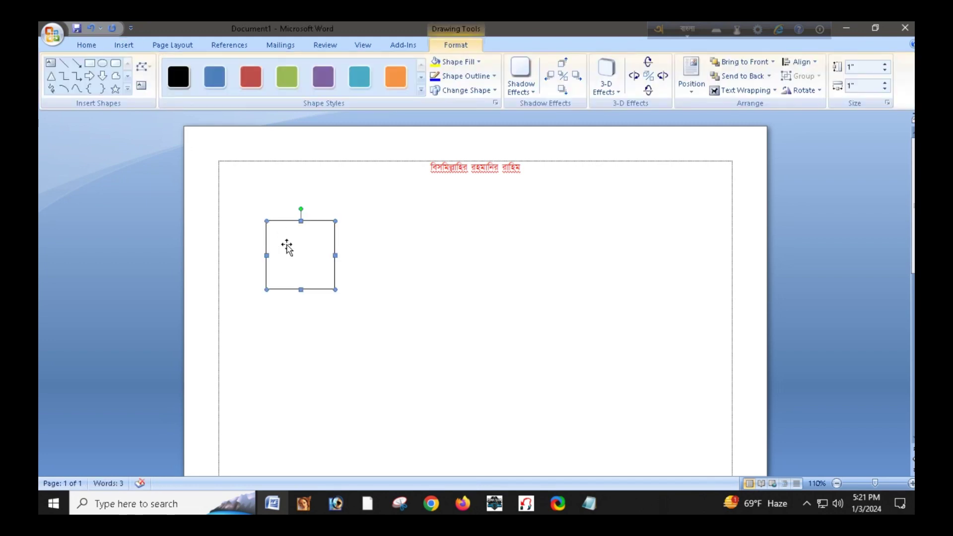
- Move the rectangle up against the left margin and enlarge it to about 2.57" high and 1.99" wide
left_click_drag(287, 244, 245, 209)
left_click_drag(258, 254, 267, 362)
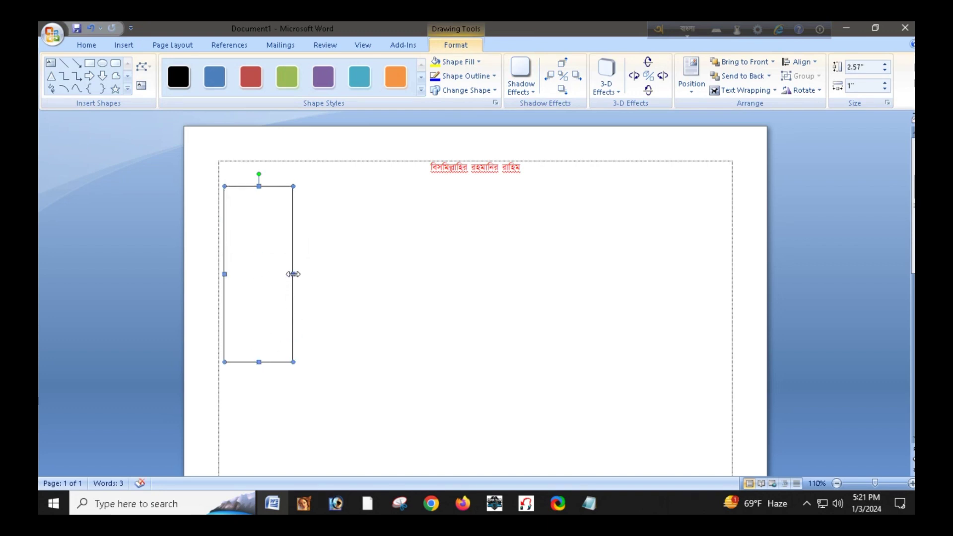
left_click_drag(293, 275, 361, 284)
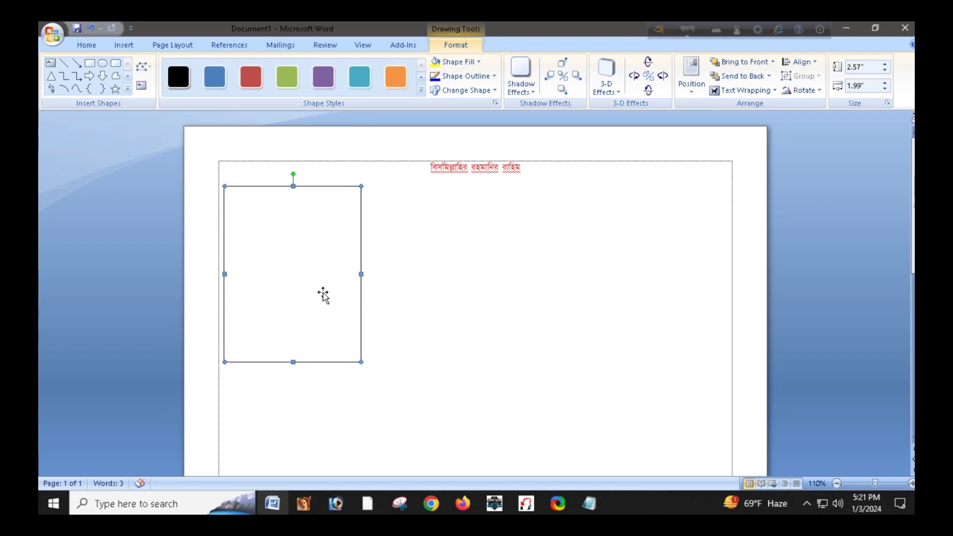
- Remove the rectangle's outline and make the shape editable for adding text
left_click(453, 78)
left_click(437, 187)
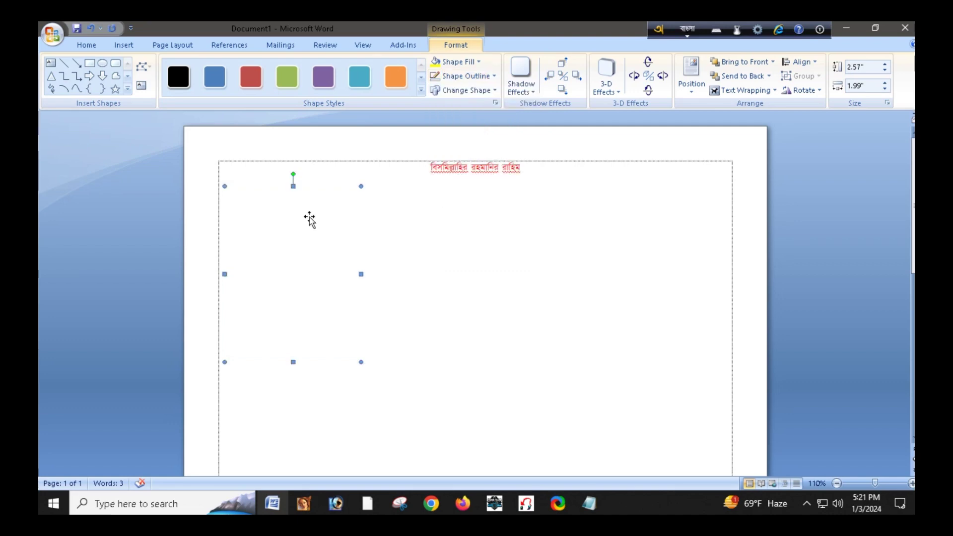
right_click(273, 223)
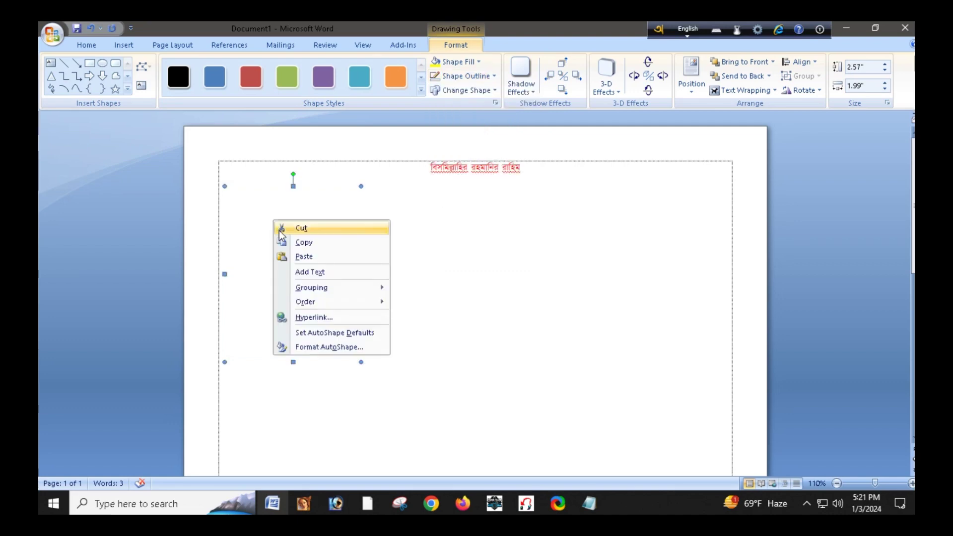
left_click(299, 270)
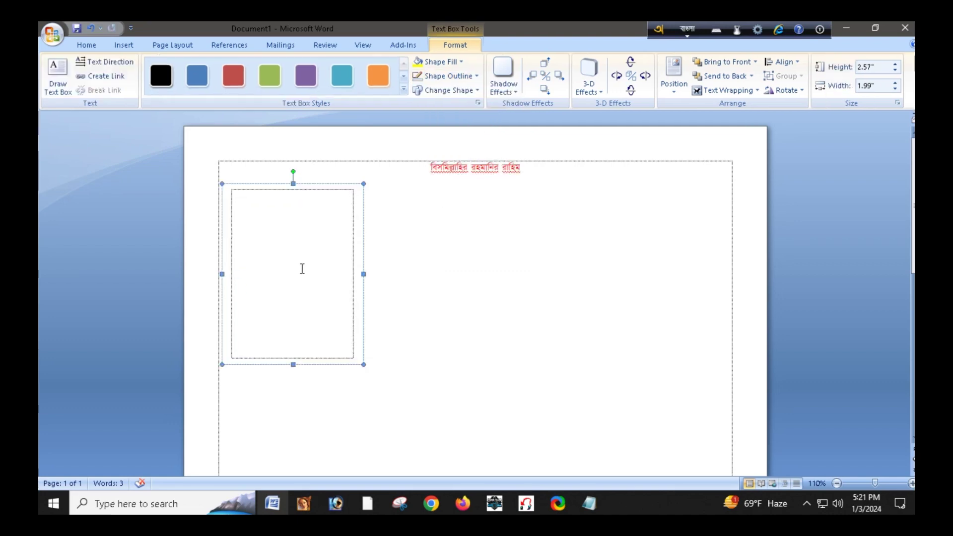
- Switch to the Notepad invitation text and copy its first seven lines with the name, parents and address details
left_click(275, 499)
left_click(274, 499)
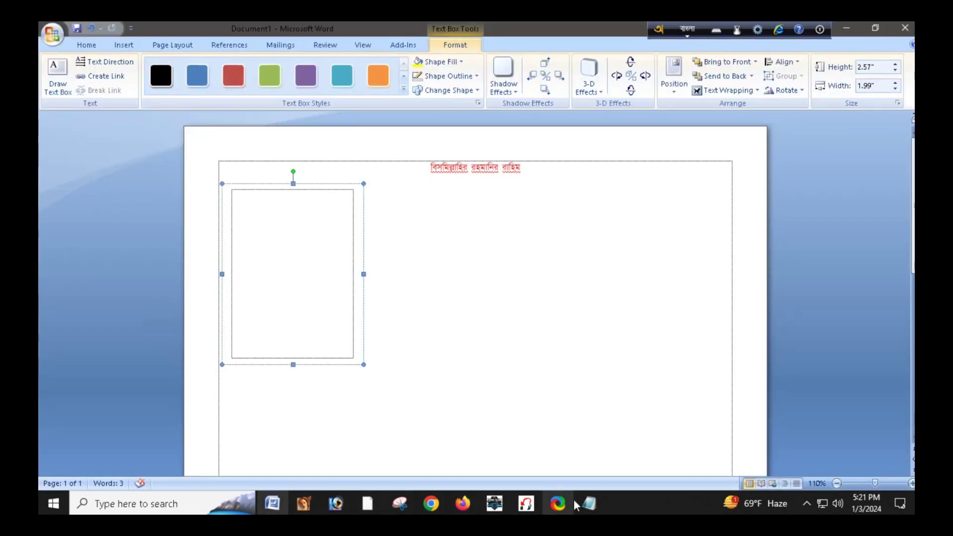
left_click(590, 503)
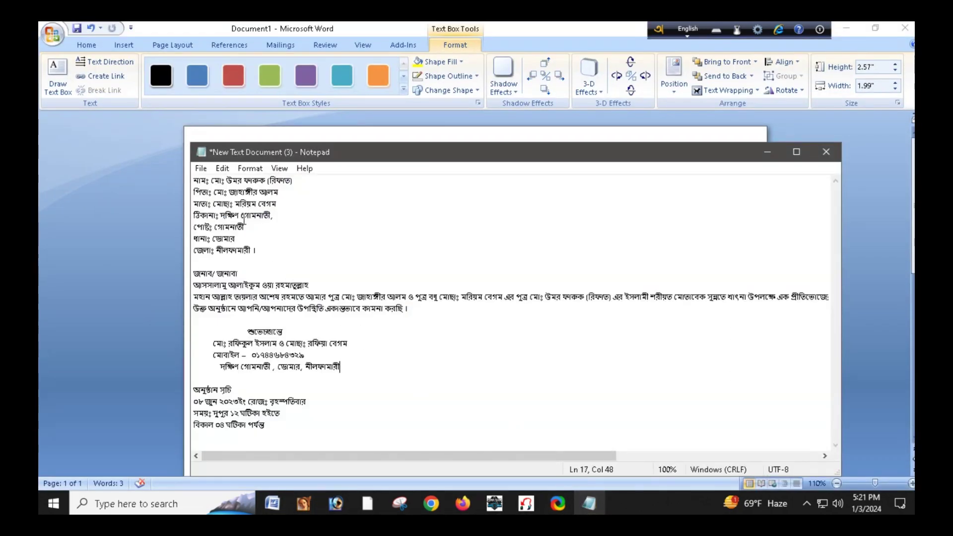
left_click_drag(194, 180, 257, 250)
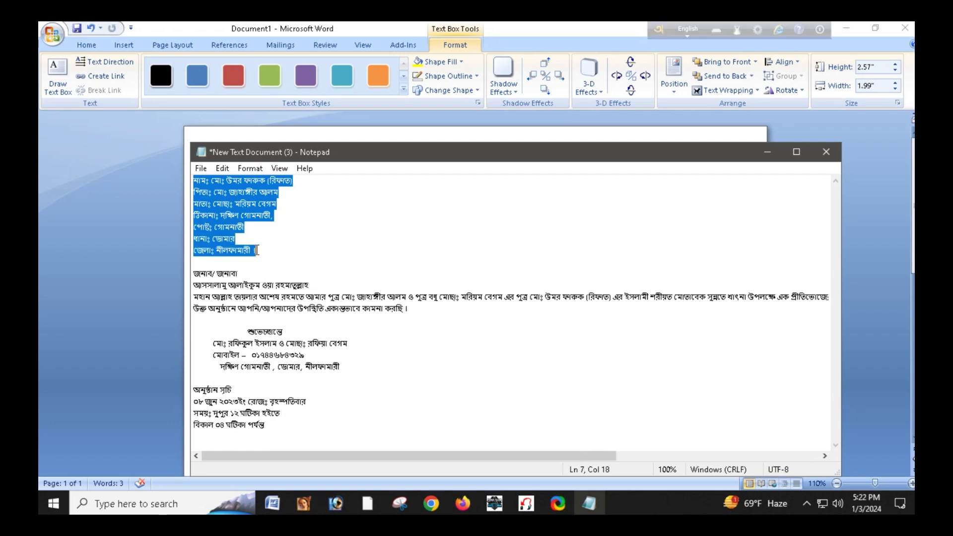
right_click(226, 203)
left_click(249, 243)
- Return to the Word document and paste the copied details into the empty text box
left_click(272, 504)
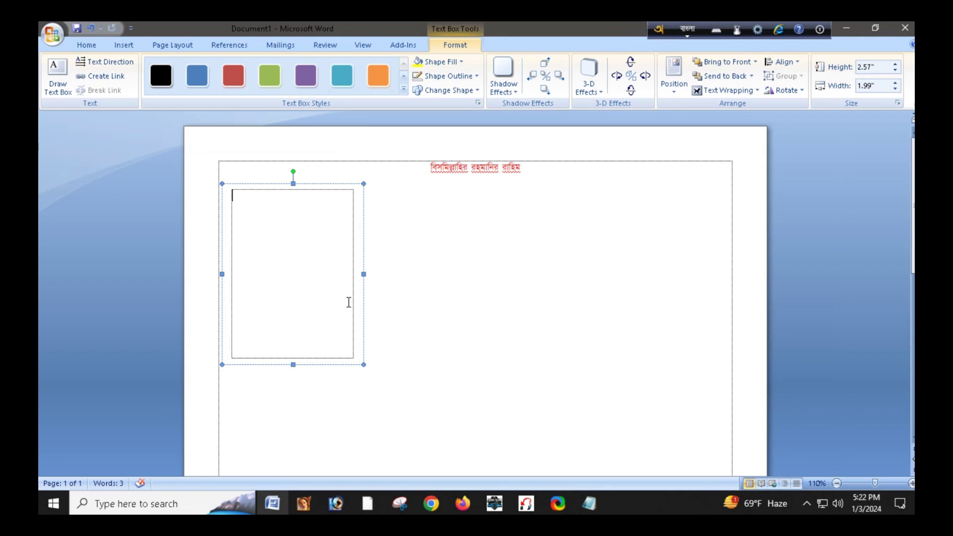
right_click(295, 231)
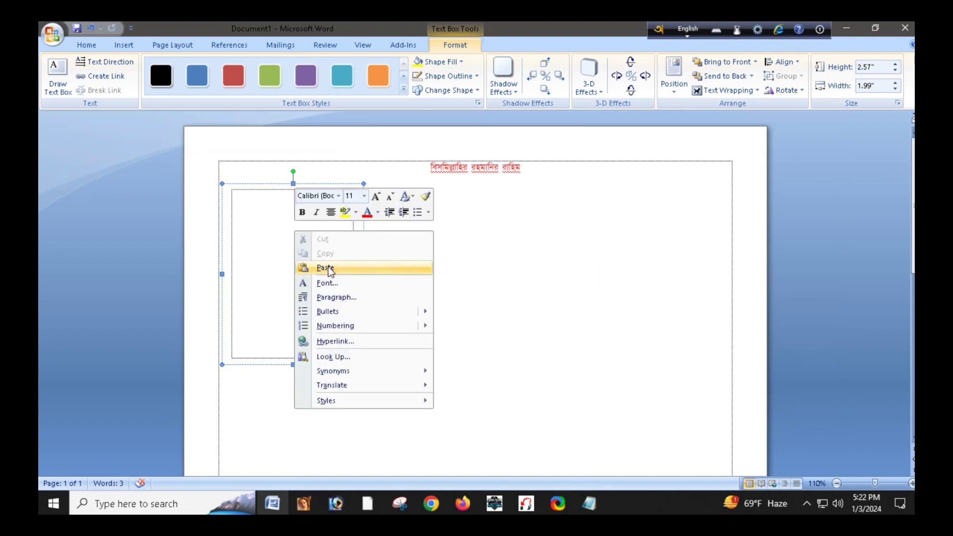
left_click(325, 268)
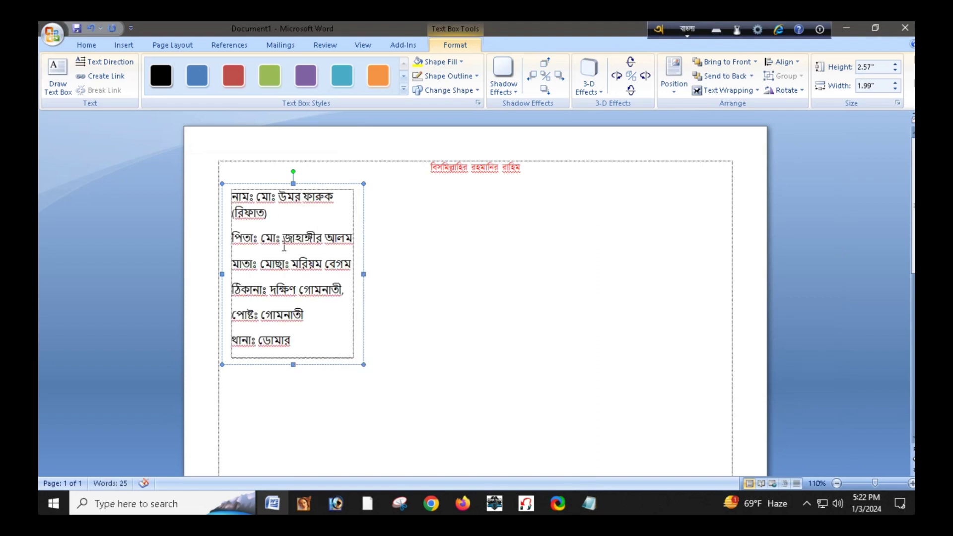
- Set the font of all the text in the box to Bangla
left_click_drag(234, 197, 325, 348)
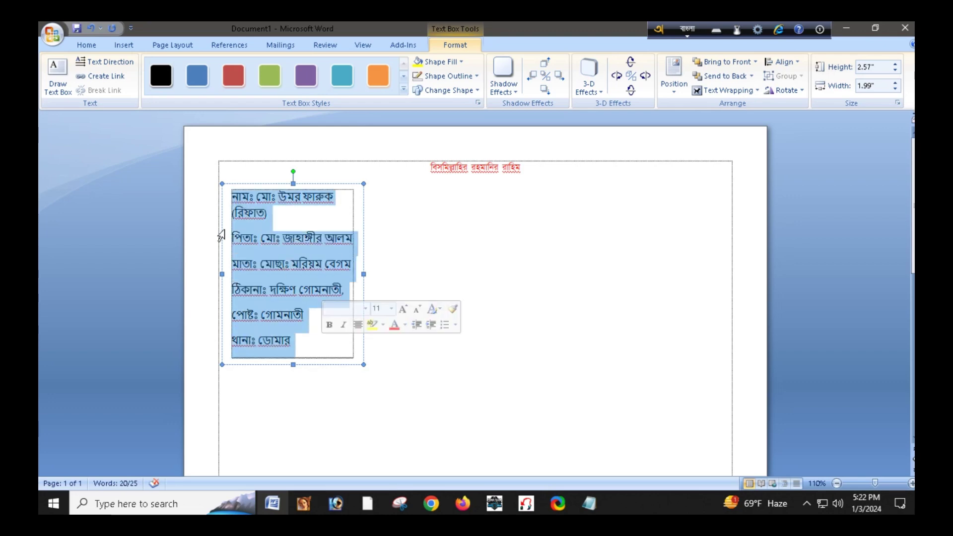
left_click(87, 45)
left_click(225, 68)
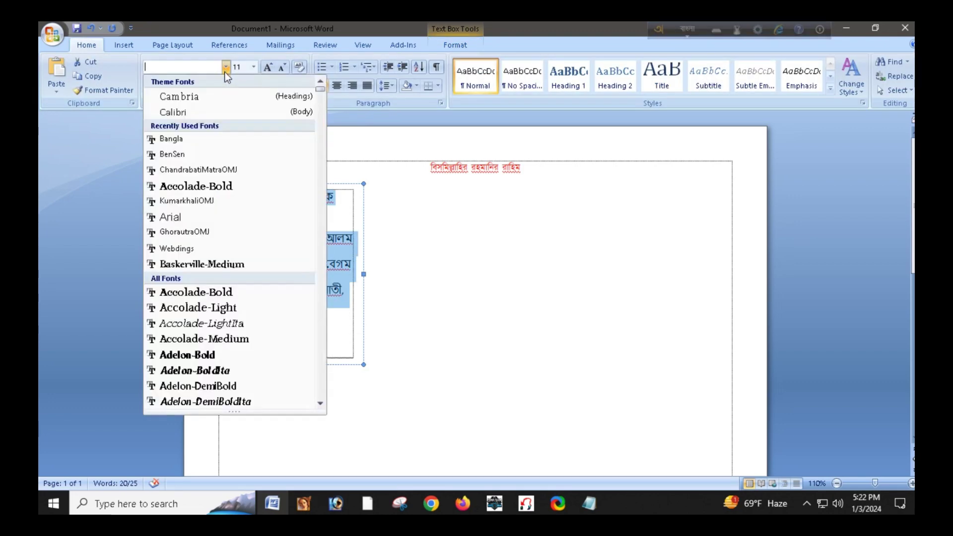
left_click(164, 143)
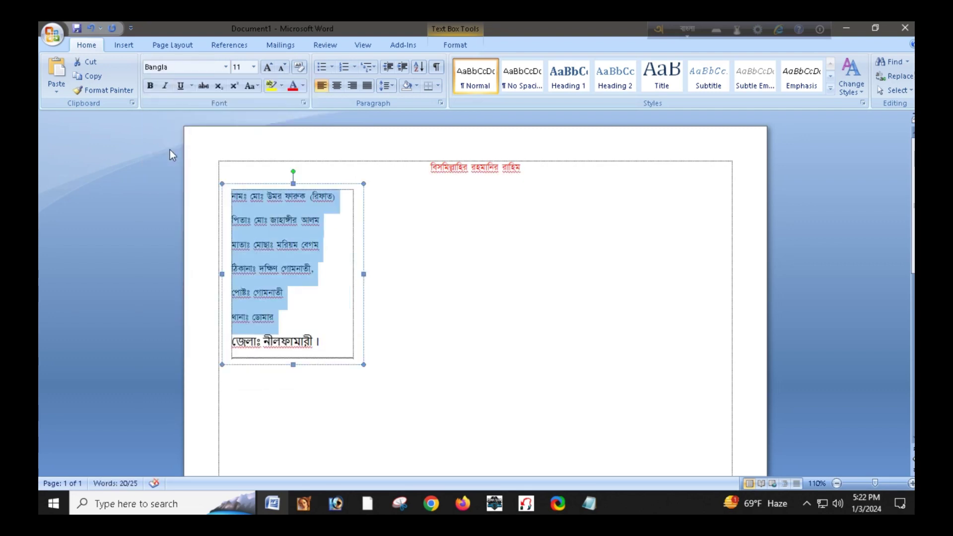
left_click(302, 300)
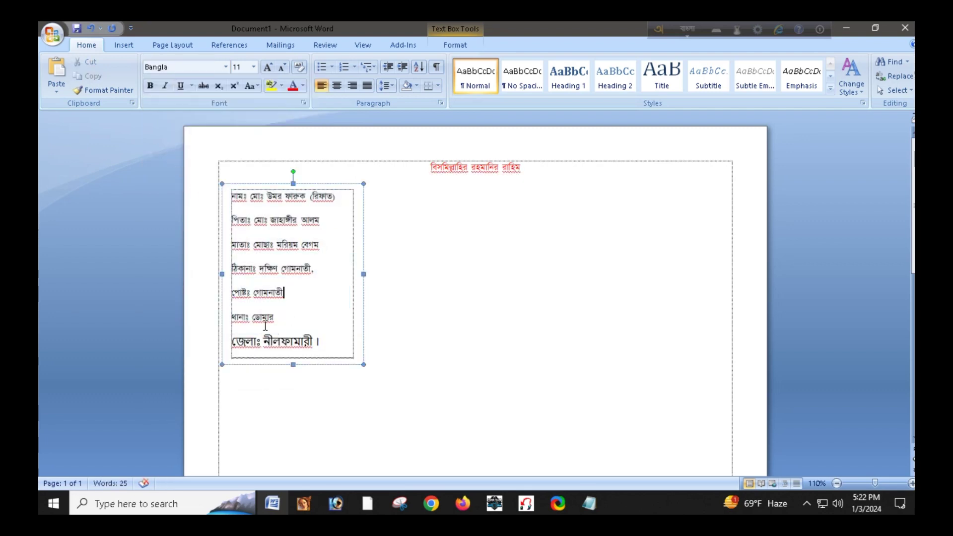
key("ctrl+a")
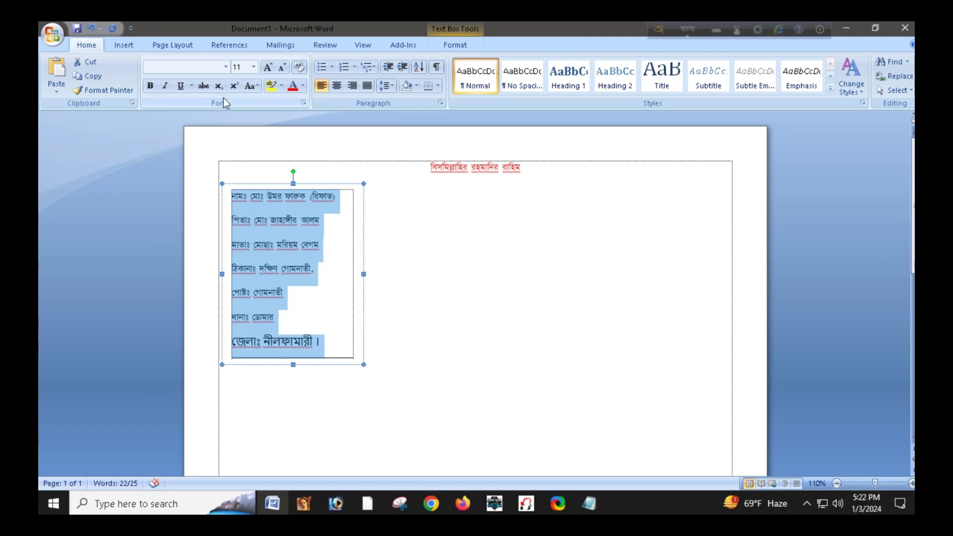
left_click(226, 67)
left_click(190, 137)
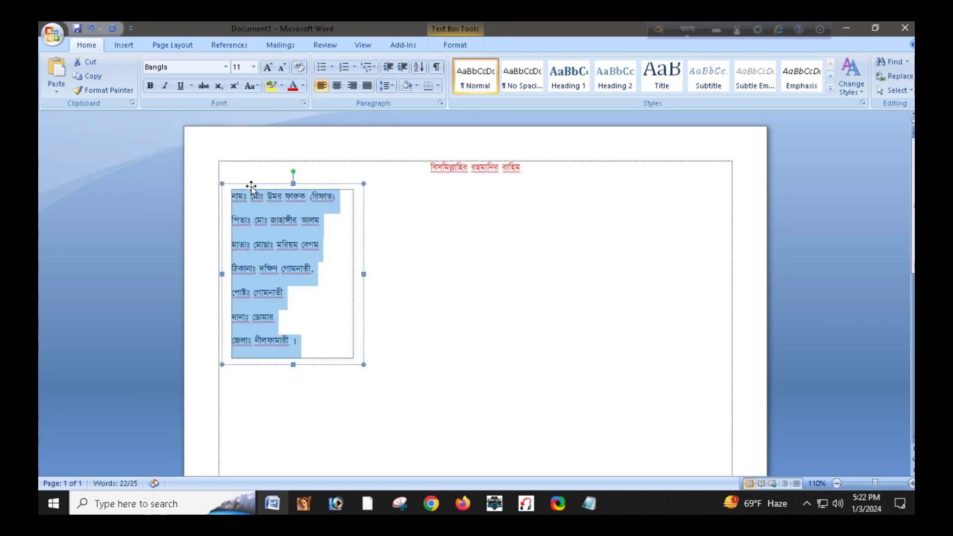
- Reduce the spacing between the text box's paragraphs and set the font size to 12
left_click(387, 89)
left_click(418, 215)
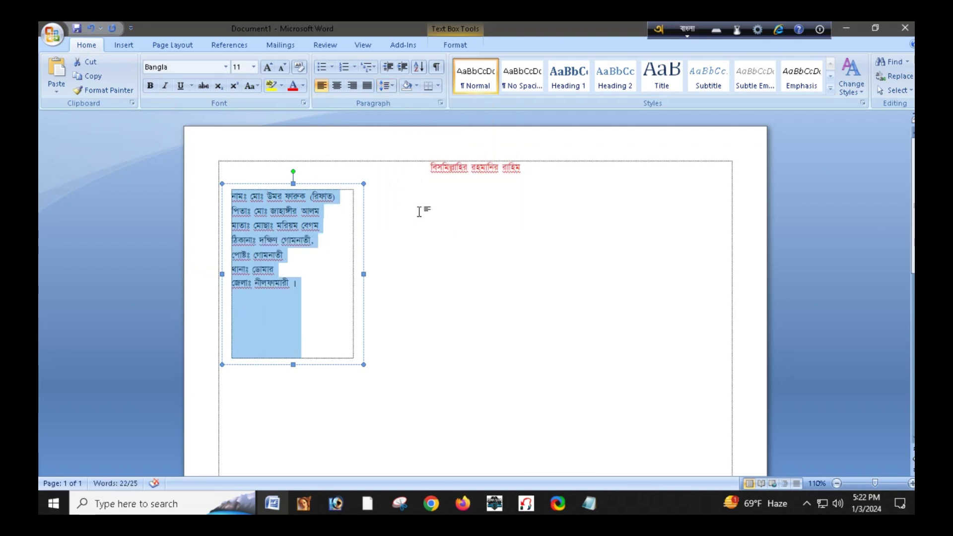
left_click(254, 67)
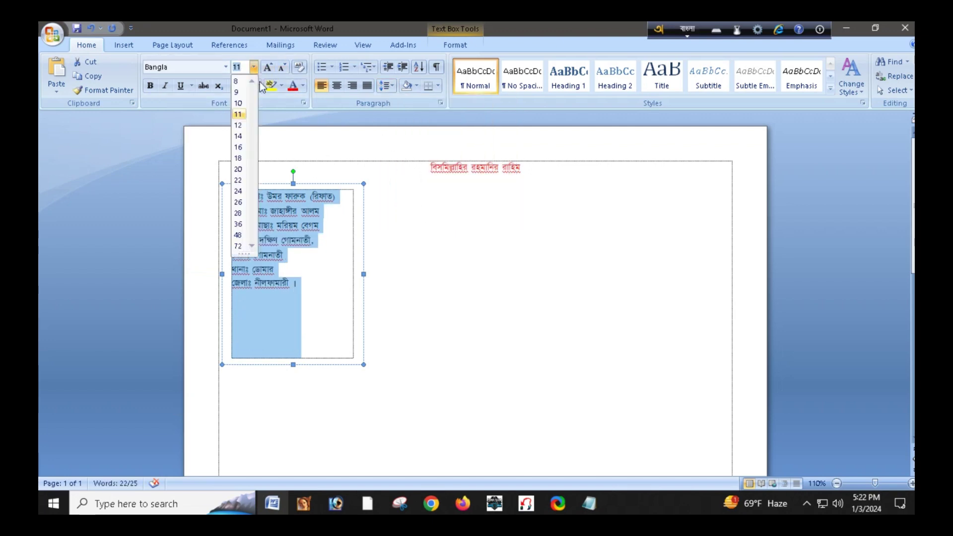
left_click(245, 125)
- Shrink the text box to fit its seven lines and center the text inside it
mouse_move(366, 276)
left_mouse_down()
mouse_move(351, 276)
mouse_move(359, 273)
left_mouse_up()
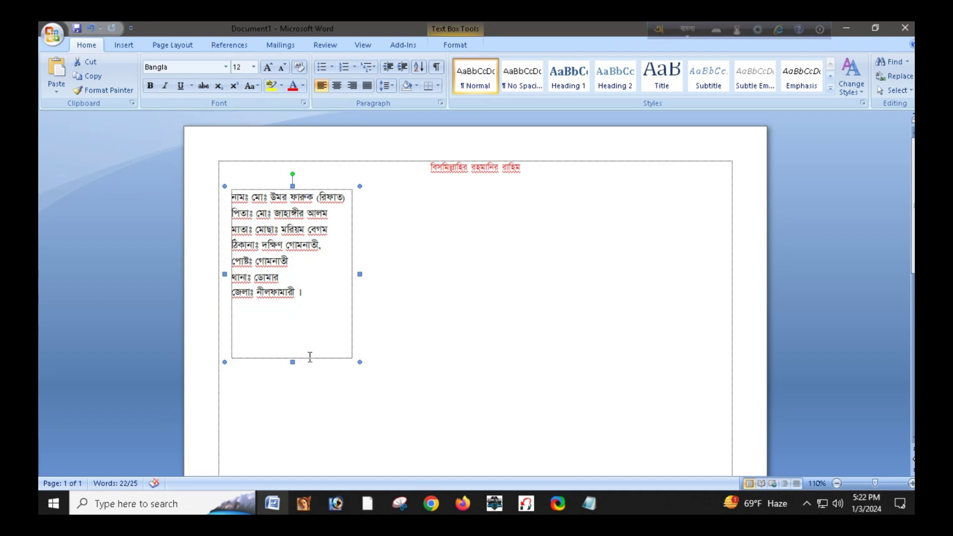
left_click_drag(292, 362, 293, 305)
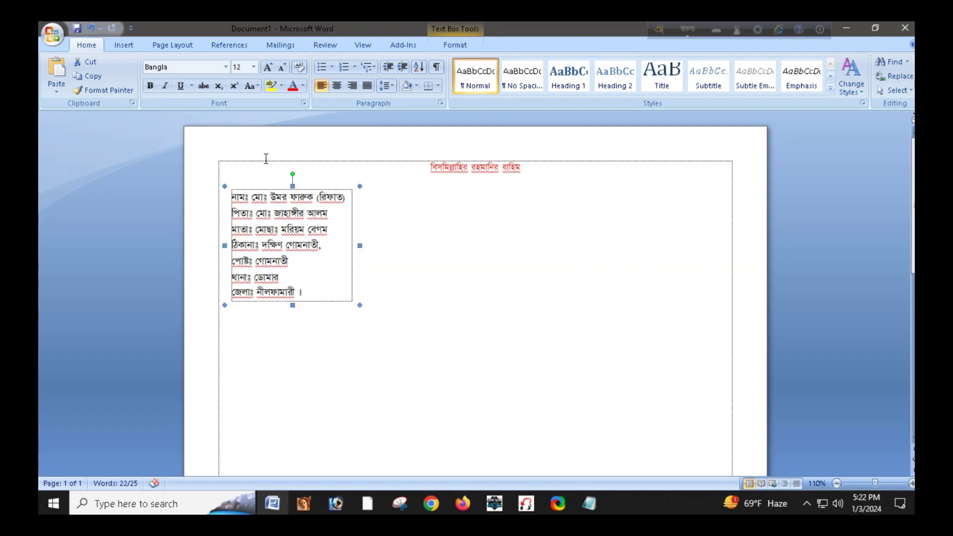
left_click(293, 214)
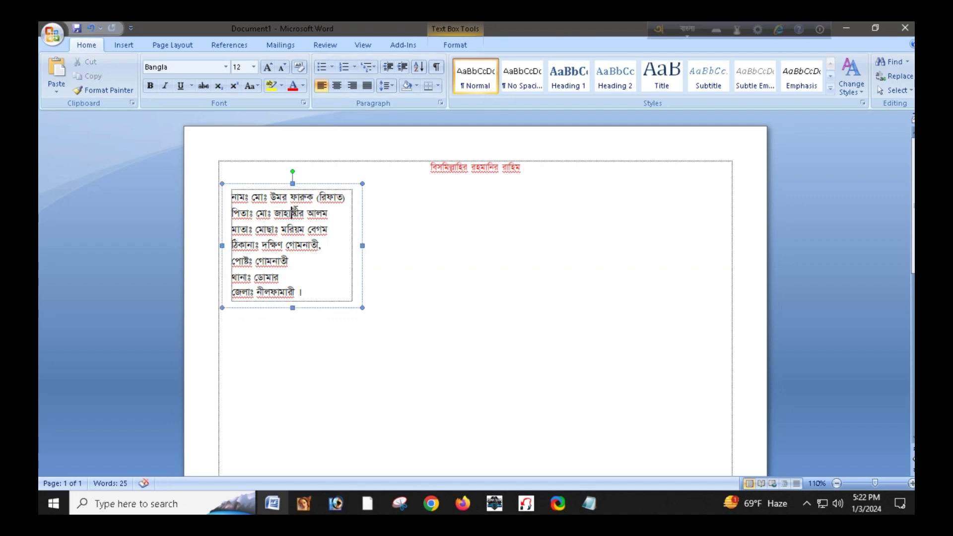
key("ctrl+a")
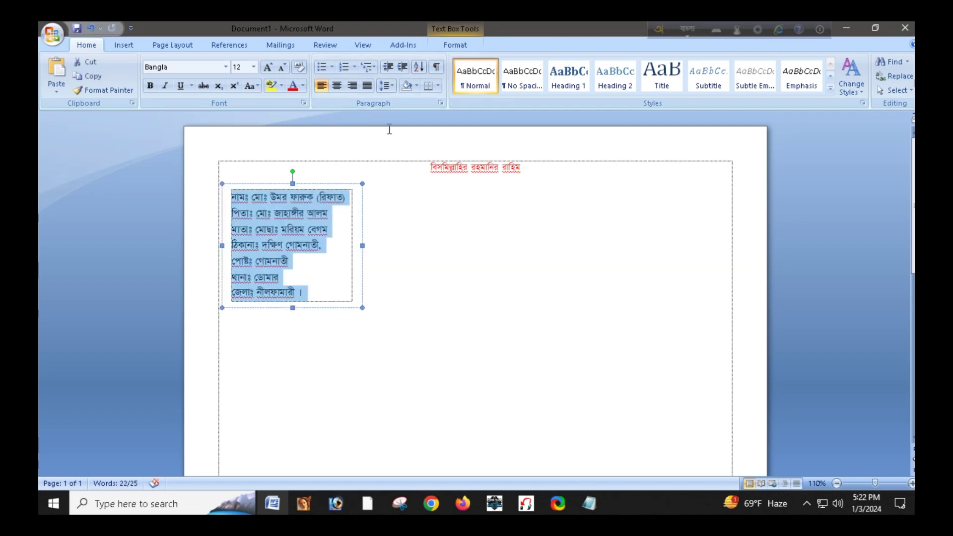
left_click(338, 86)
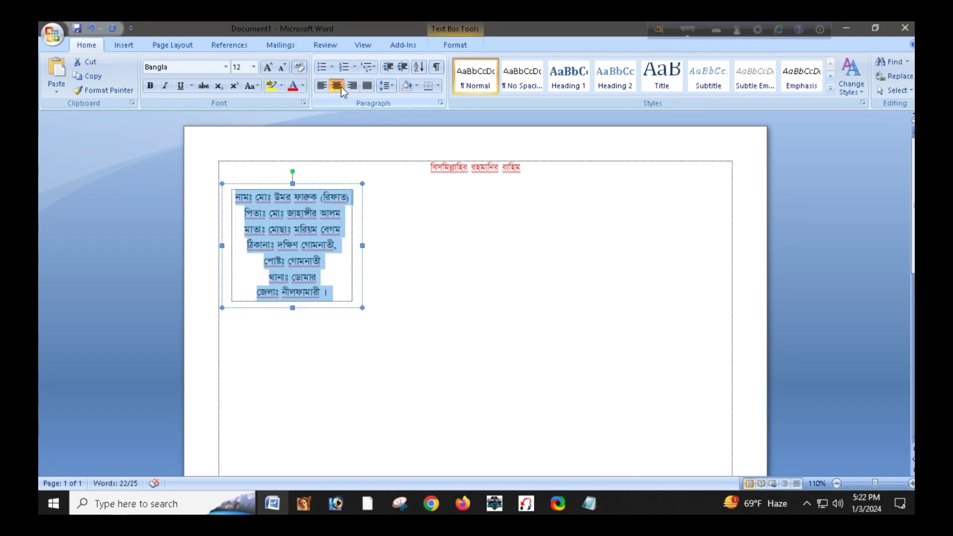
left_click(373, 226)
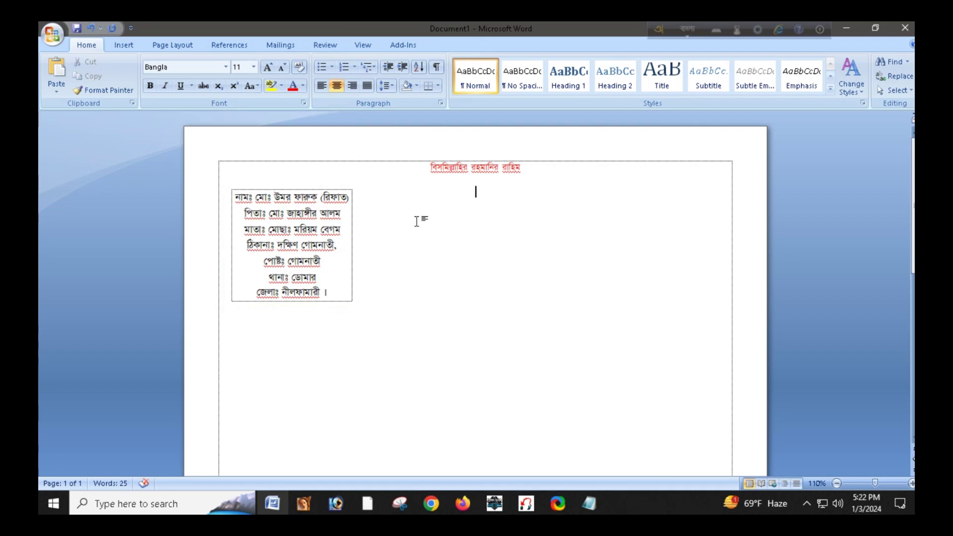
- Draw a straight vertical arrow pointing down beside the text box, slightly longer than the box
scroll(420, 238, "down", 1)
scroll(420, 240, "up", 1)
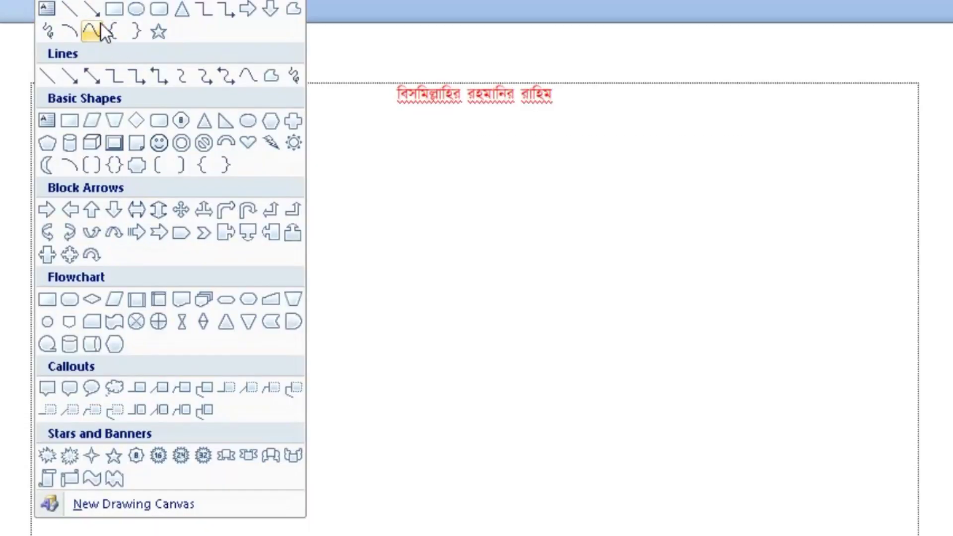
left_click(101, 25)
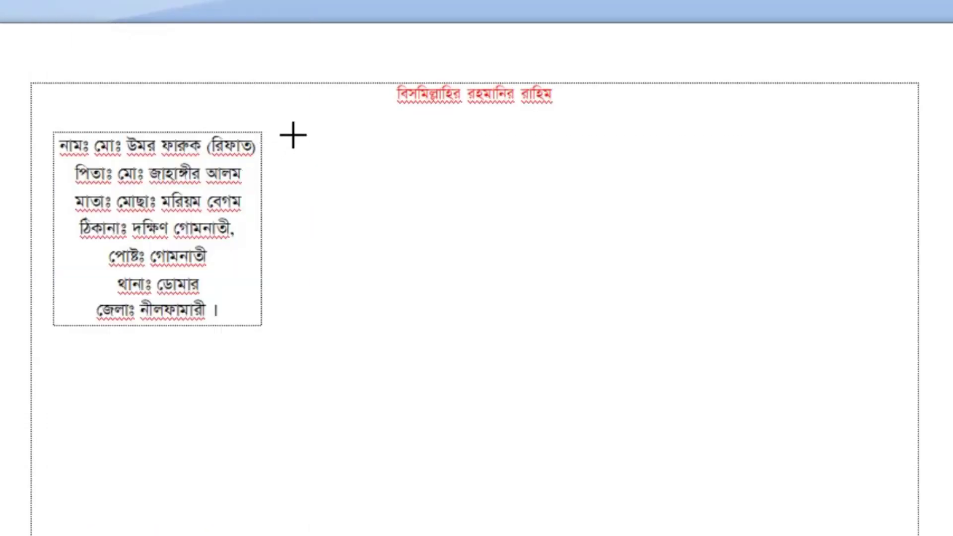
double_click(288, 346)
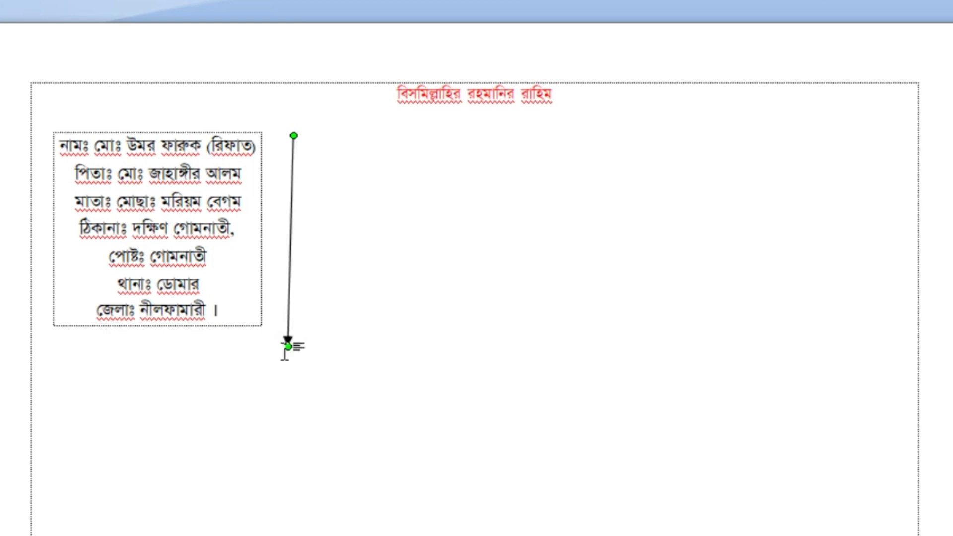
left_click_drag(289, 346, 294, 346)
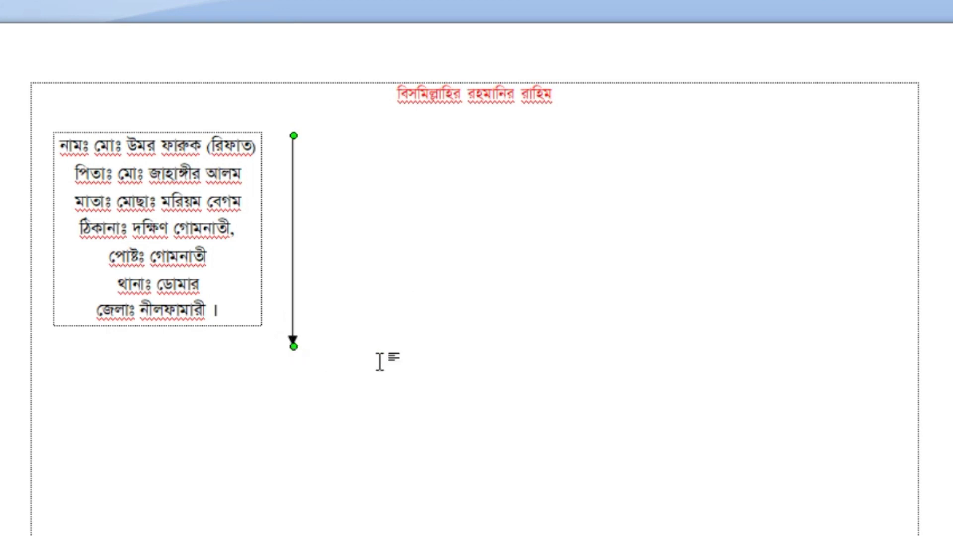
- Nudge the arrow left until it sits close beside the text box
key("Left")
key("Left")
key("Left")
key("Left")
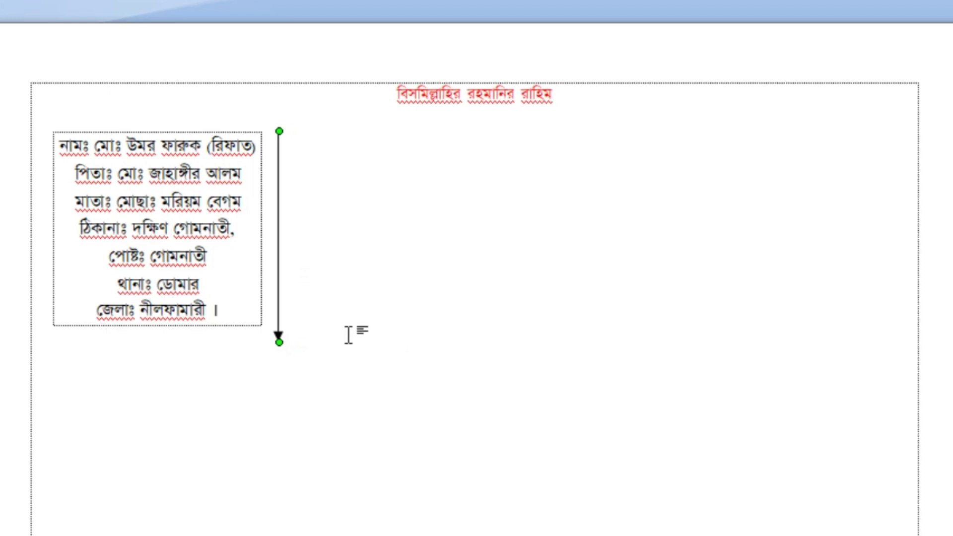
key("Left")
key("Left")
key("Left")
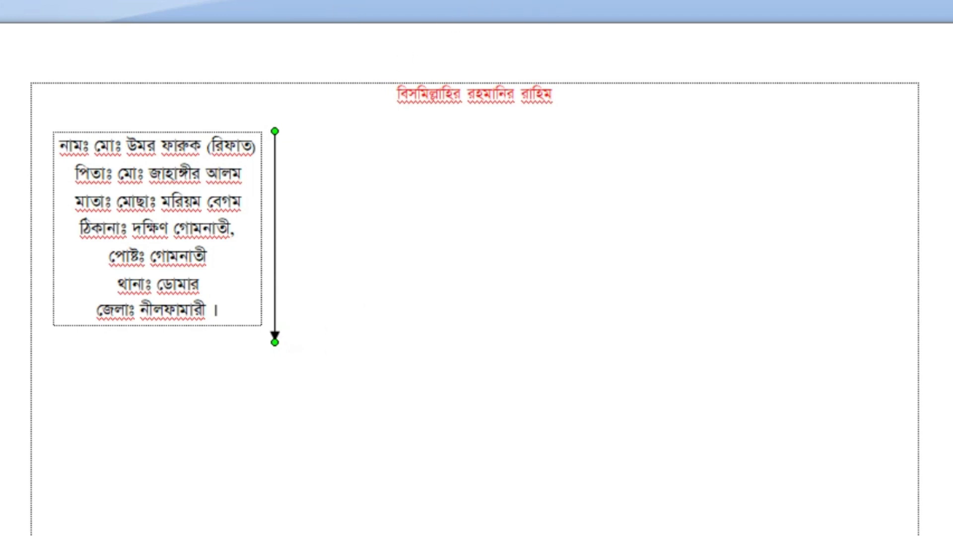
- Set the arrow's line weight to 2¼ pt and its color to red
left_click(417, 1)
mouse_move(413, 174)
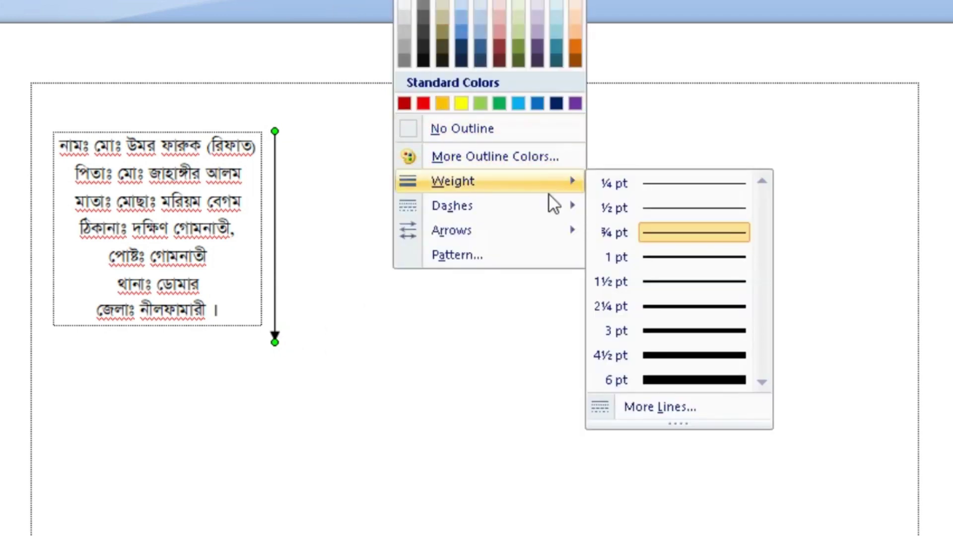
left_click(668, 307)
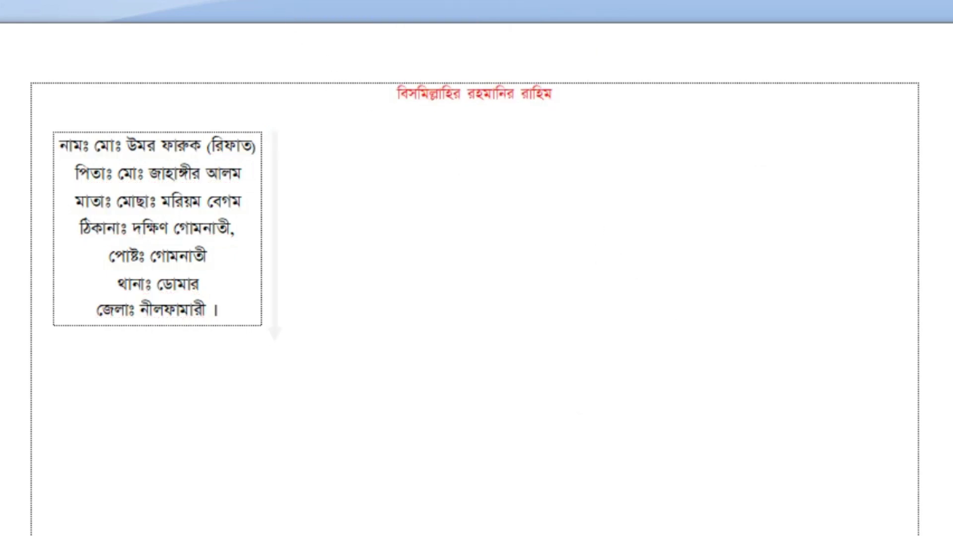
left_click(412, 2)
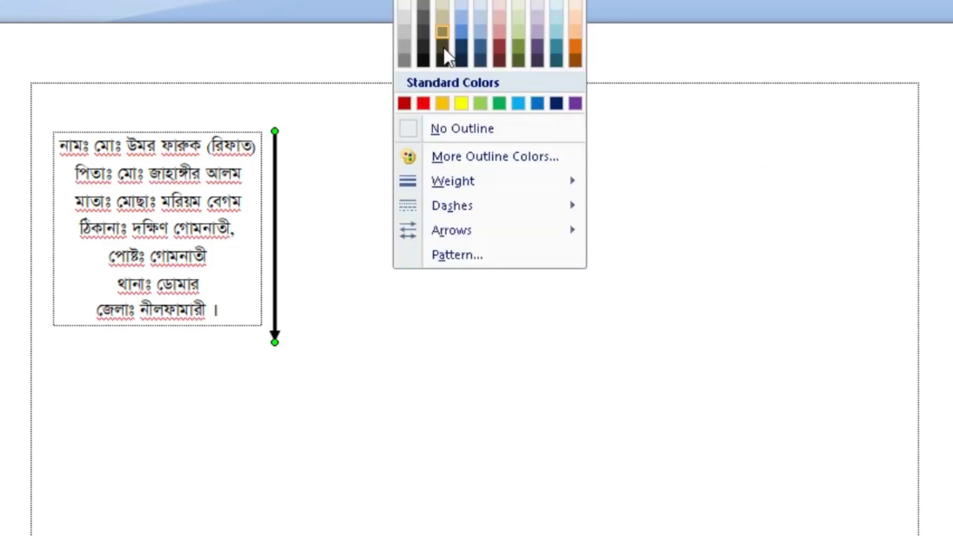
left_click(421, 102)
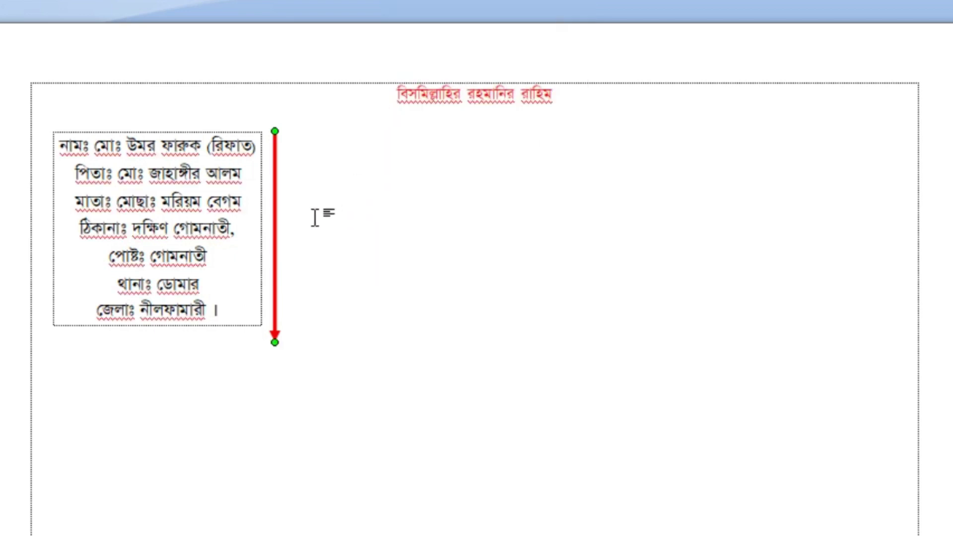
- Lengthen the red arrow downward past the text box and nudge it up so it starts above the box
left_click_drag(275, 342, 275, 383)
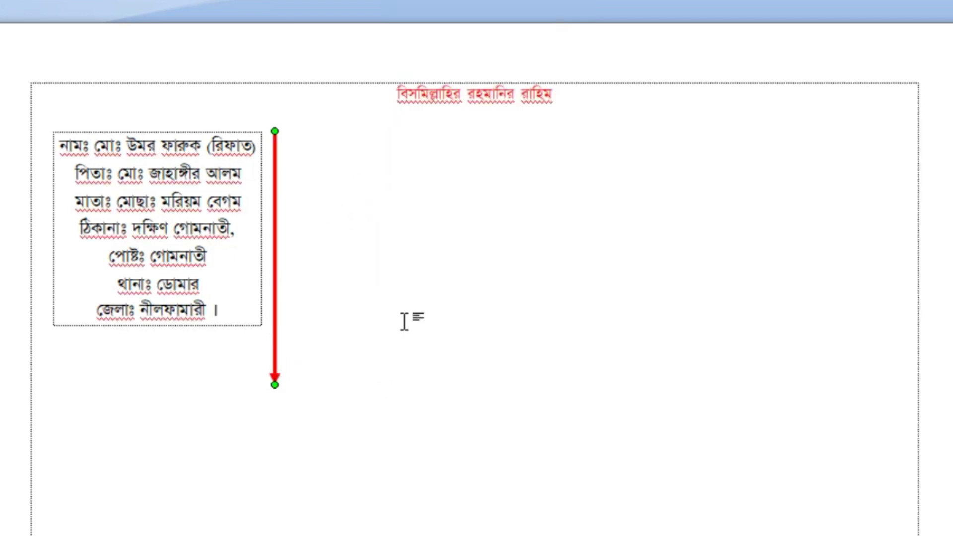
key("Up")
key("Up")
key("Up")
- Duplicate the red arrow and place the copy parallel to it, a short distance to its right
left_click_drag(281, 368, 294, 370)
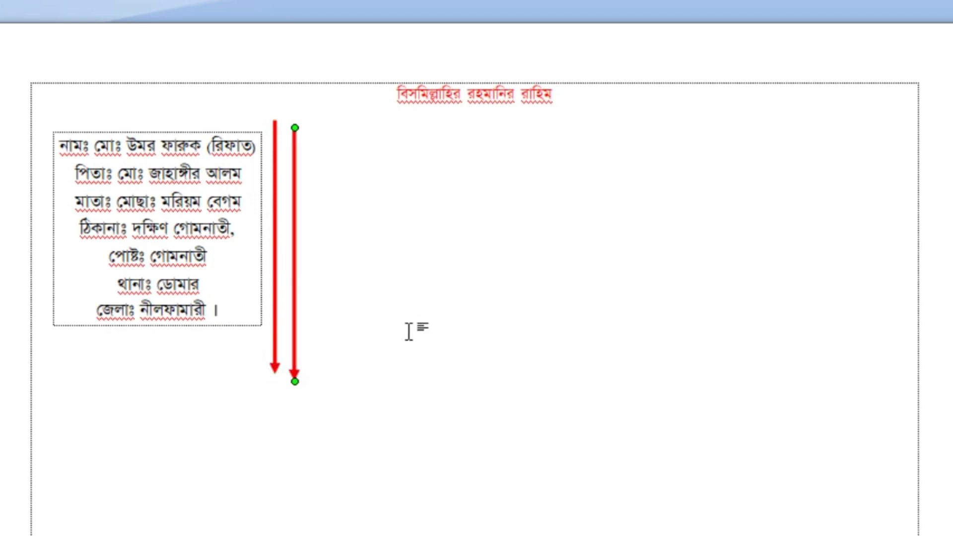
key("Right")
key("Right")
key("Right")
key("Right")
key("Right")
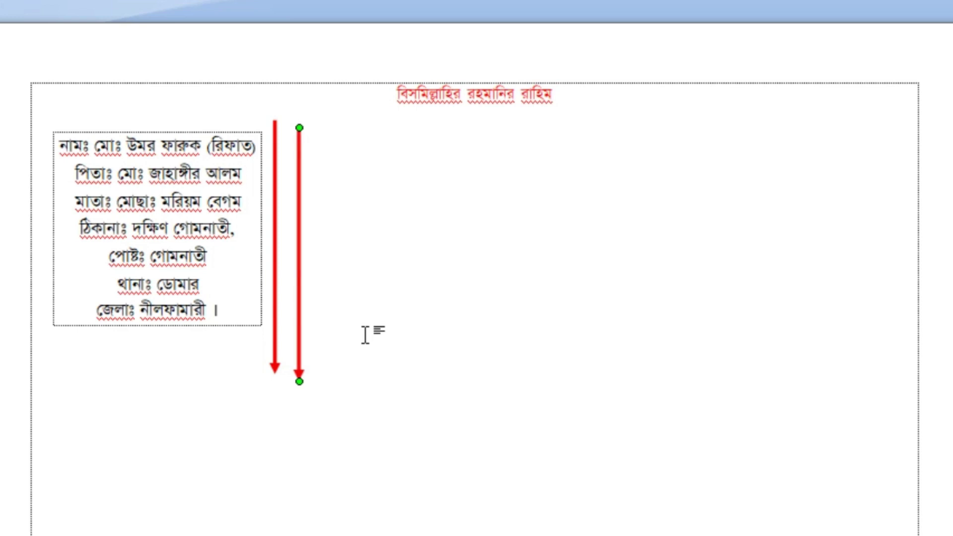
- Raise the copied arrow so its ends line up with the first arrow, and deselect it
key("Up")
key("Up")
key("Up")
key("Up")
key("Up")
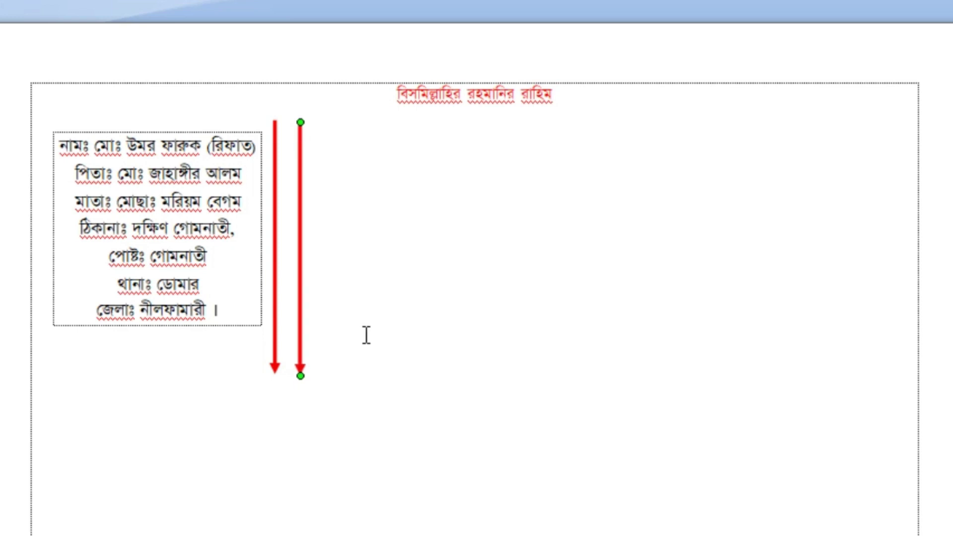
key("Down")
left_click(336, 329)
- Draw a shorter vertical downward arrow between the two red arrows, spanning roughly the height of the details text box
key("alt+n")
key("s")
key("h")
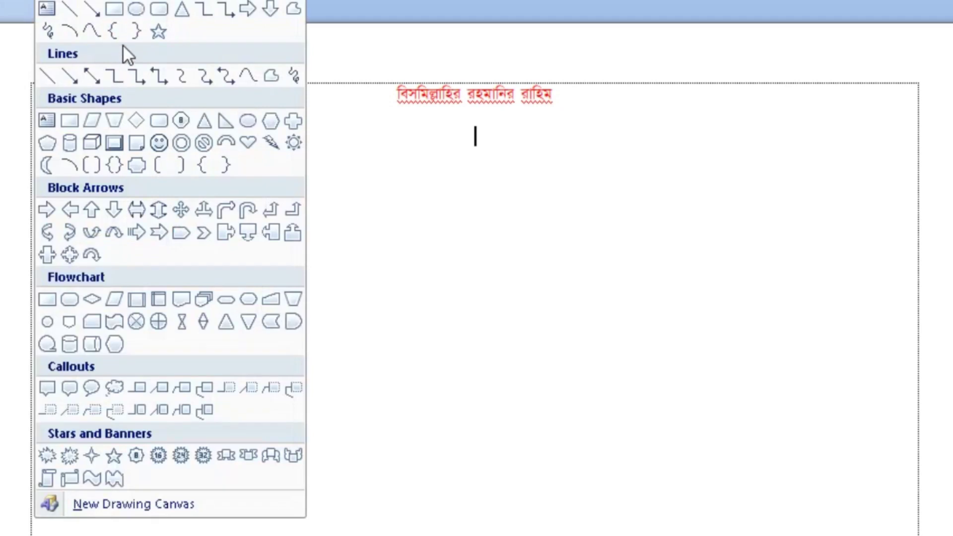
left_click(101, 33)
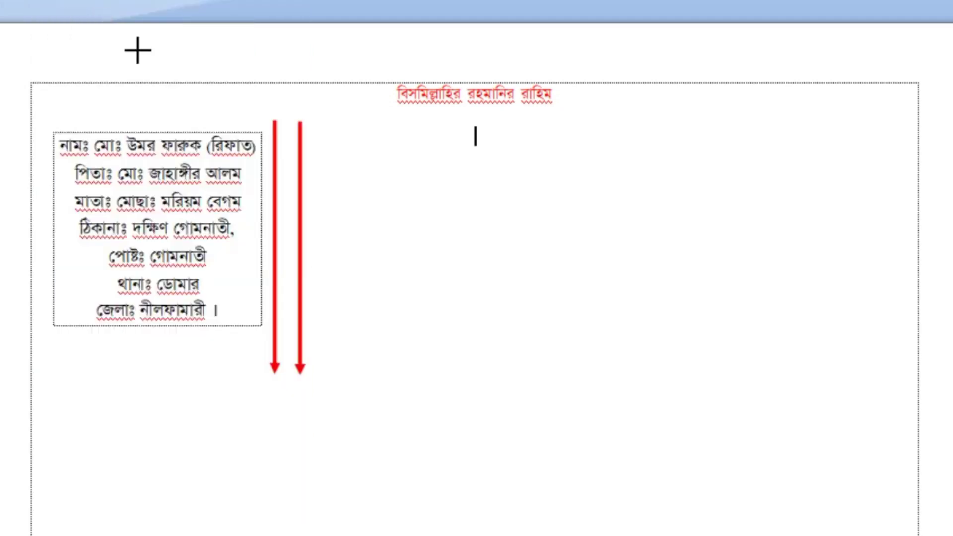
left_click(287, 147)
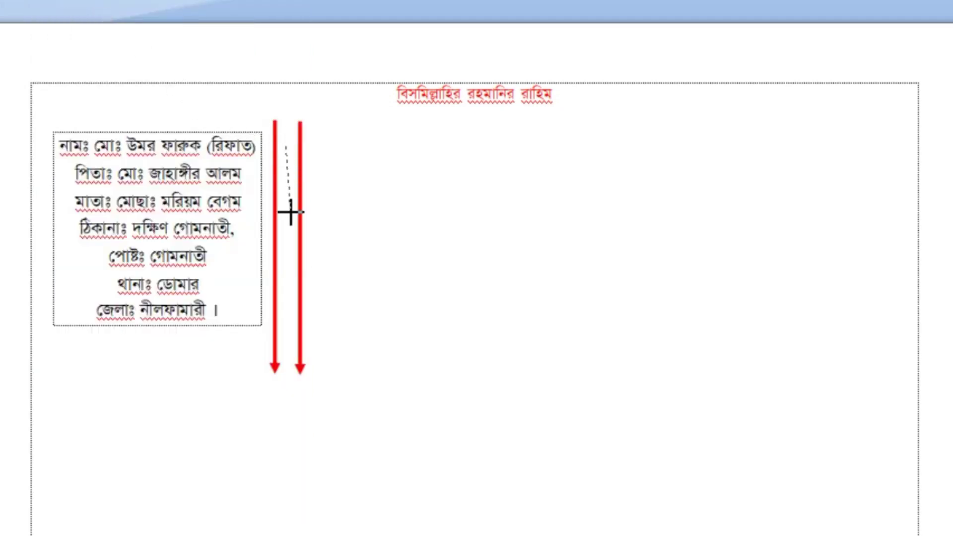
double_click(287, 332)
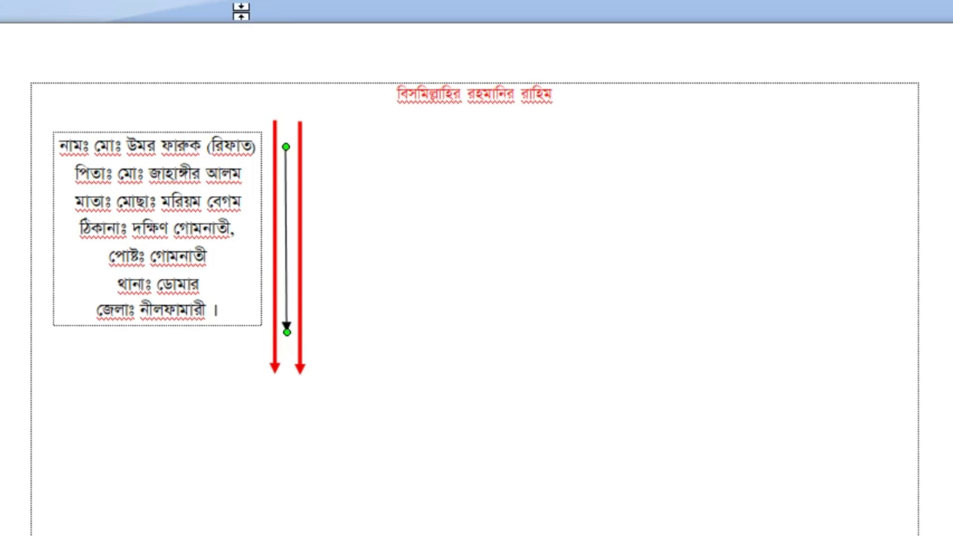
- Set the middle arrow's line weight to 1½ pt and its color to purple
left_click(403, 0)
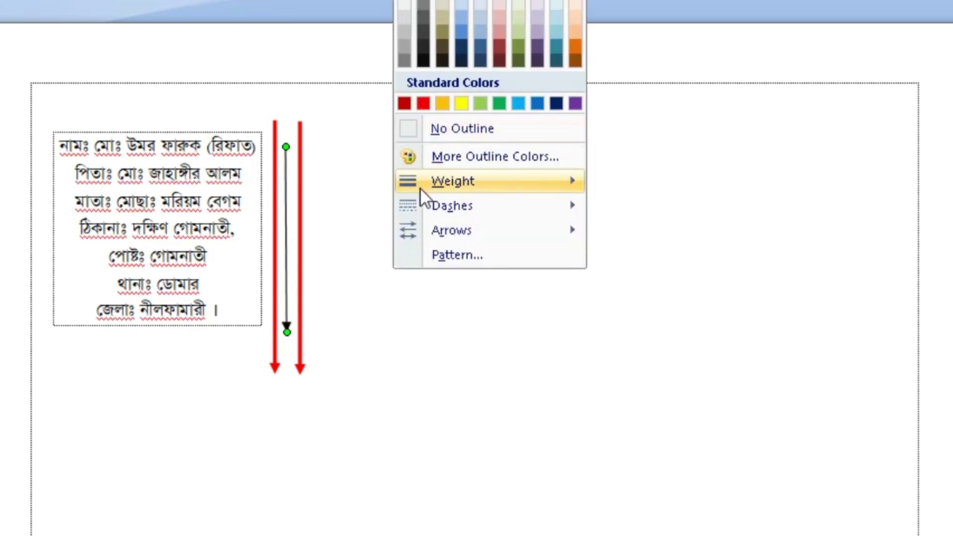
mouse_move(424, 187)
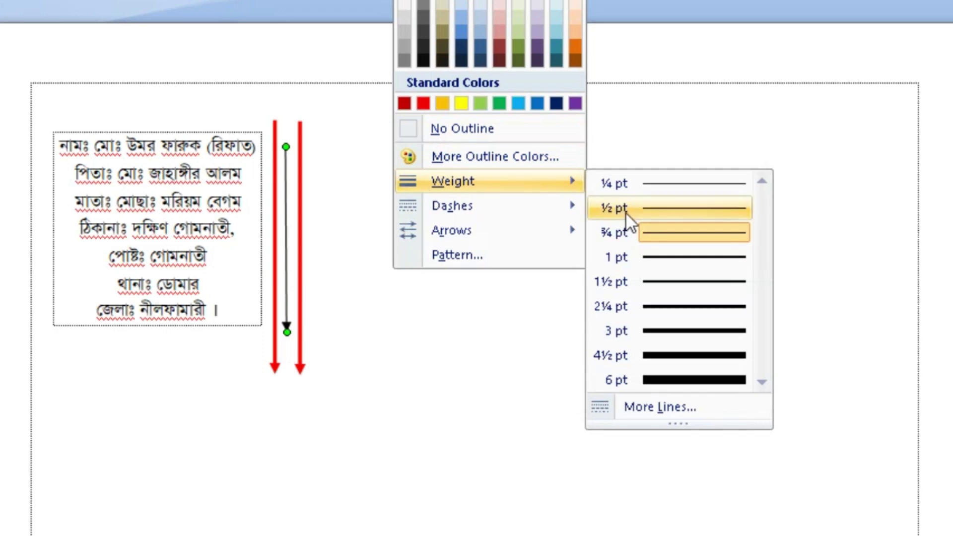
left_click(656, 279)
left_click(404, 0)
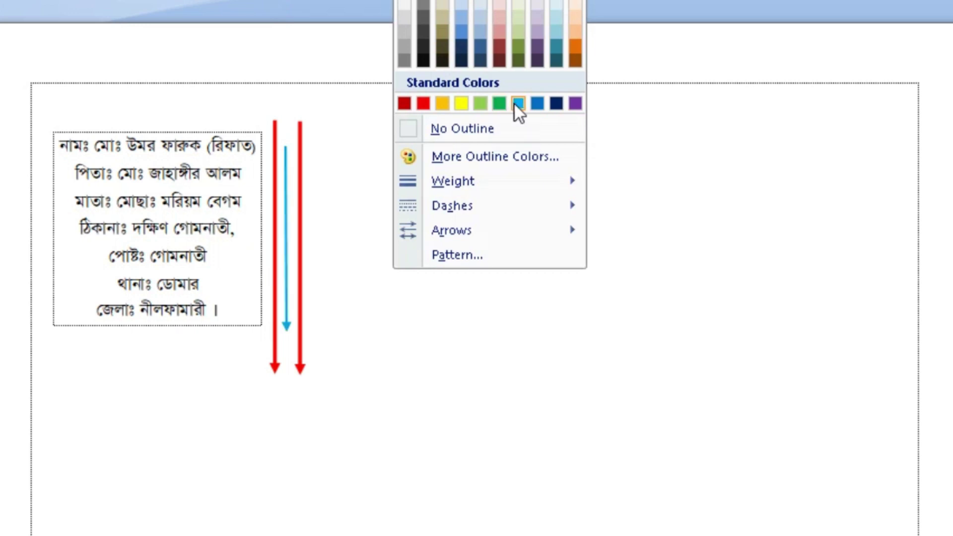
left_click(575, 102)
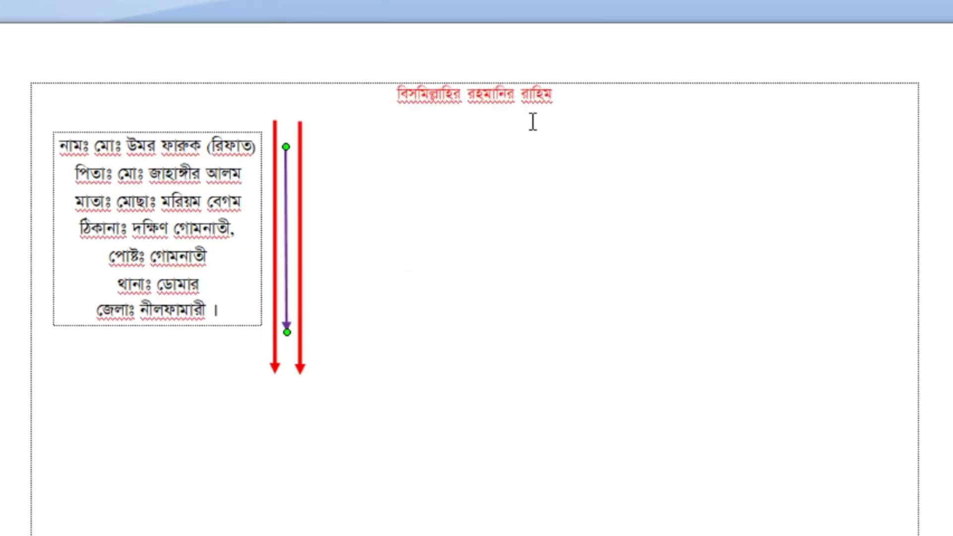
- Nudge the purple arrow slightly down and to the right to center it between the red arrows, and deselect it
key("Down")
key("Down")
key("Right")
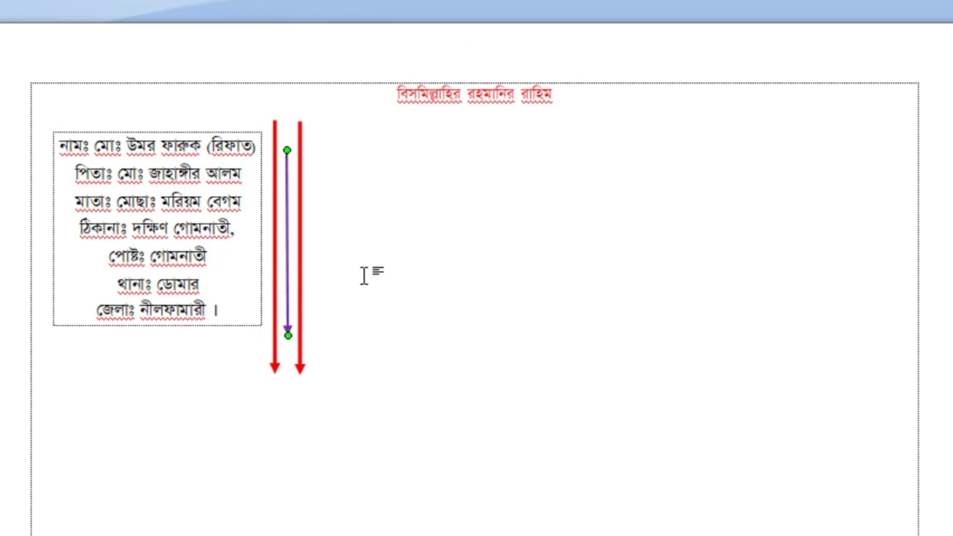
key("Down")
left_click(364, 275)
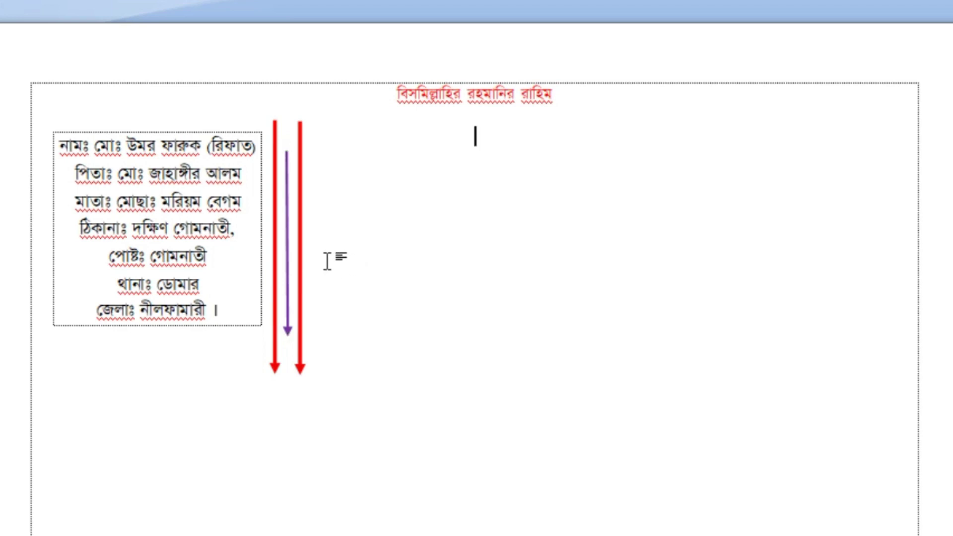